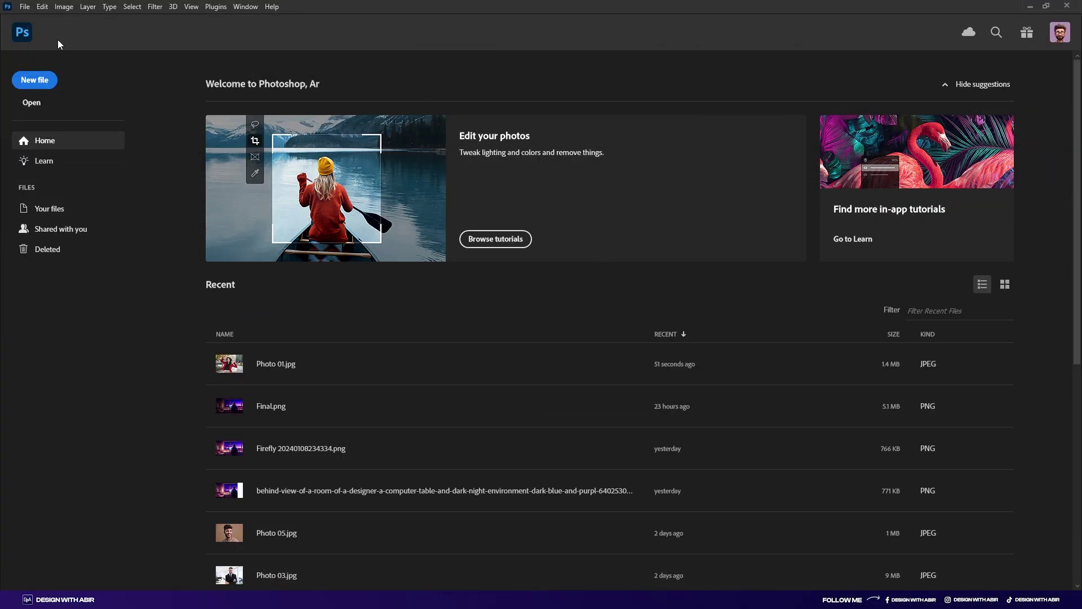
# - Open Photo 01.jpg from the Remove Background Tutorial Assets folder
pyautogui.click(24, 7)
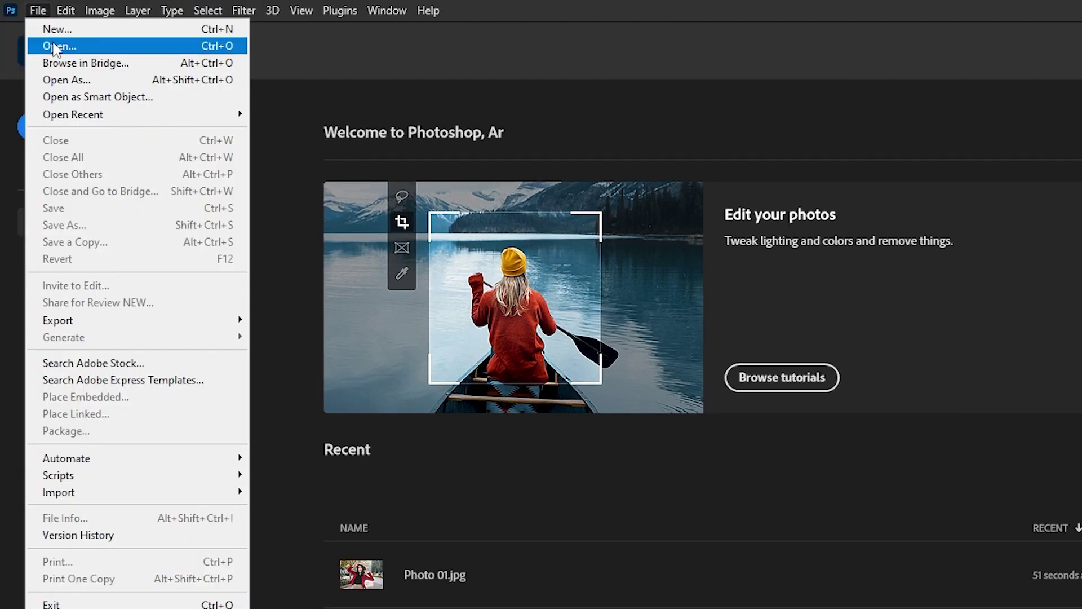
pyautogui.click(55, 46)
pyautogui.click(181, 152)
pyautogui.click(679, 476)
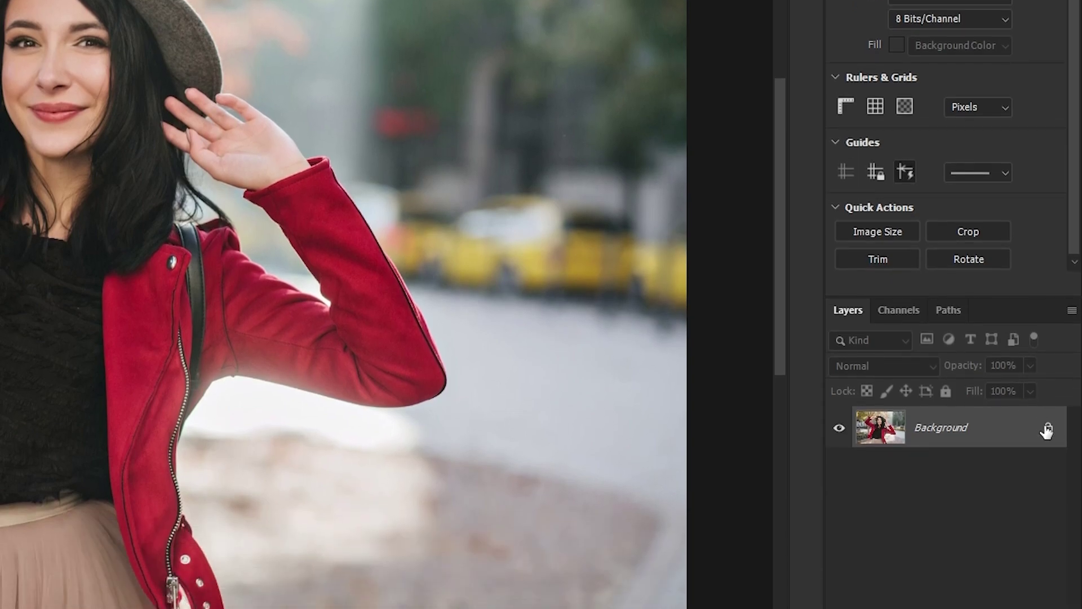
# - Unlock the Background layer and mask out its backdrop with the Remove Background quick action
pyautogui.click(1048, 430)
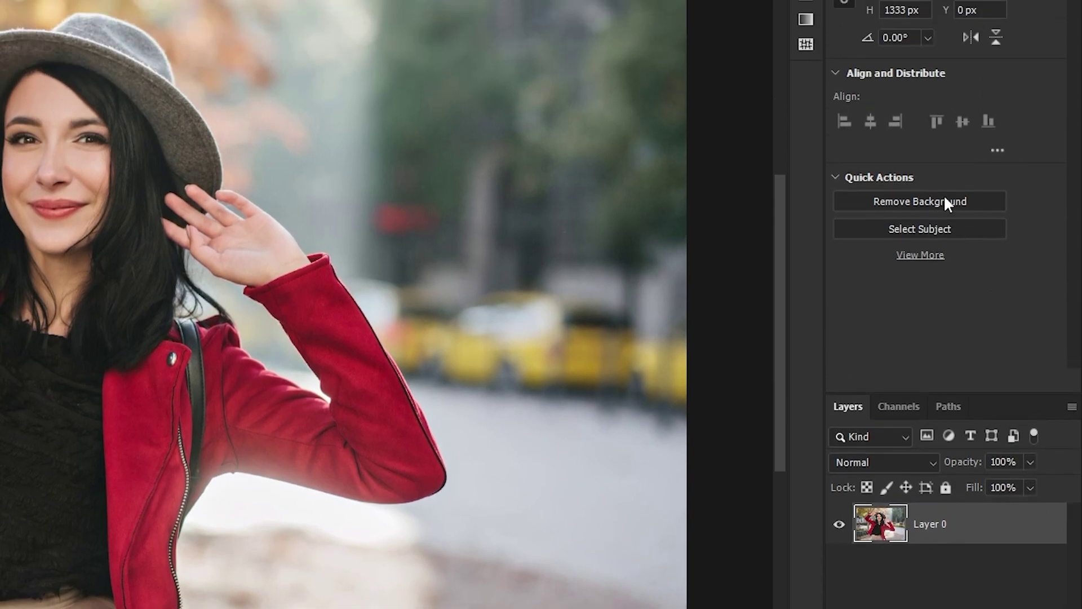
pyautogui.click(946, 106)
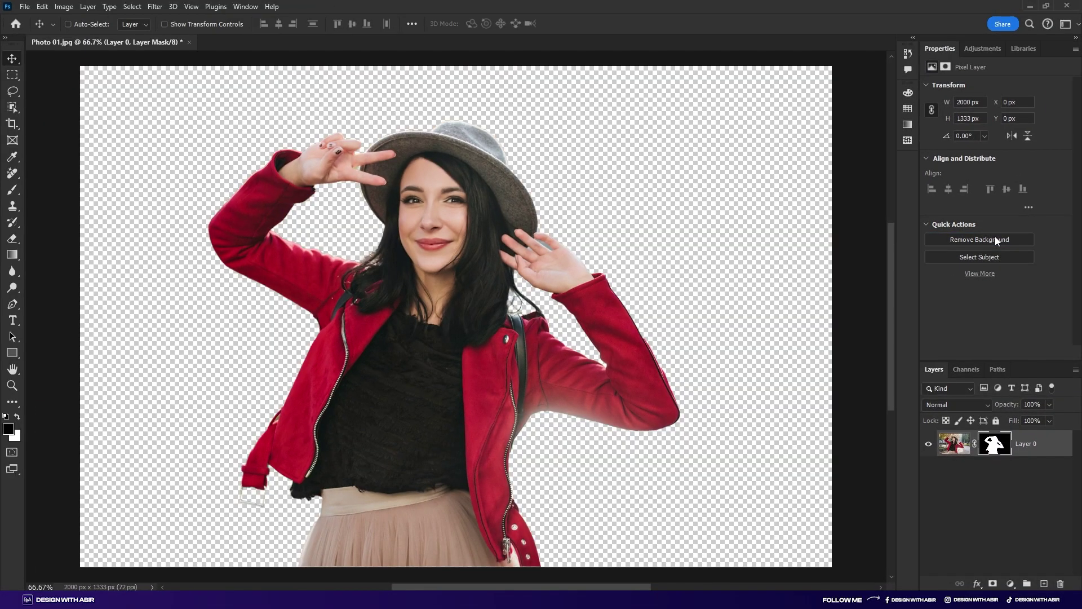
# - Paint on the layer mask with the Brush tool to hide the leftover background between the raised hand's fingers
pyautogui.scroll(5, 558, 249)
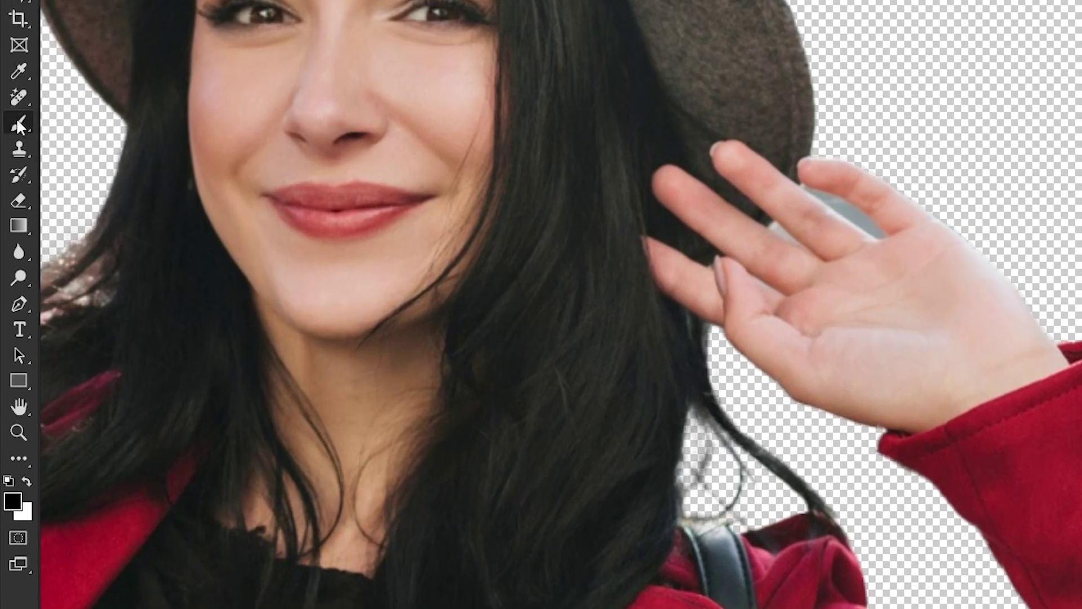
pyautogui.click(20, 126)
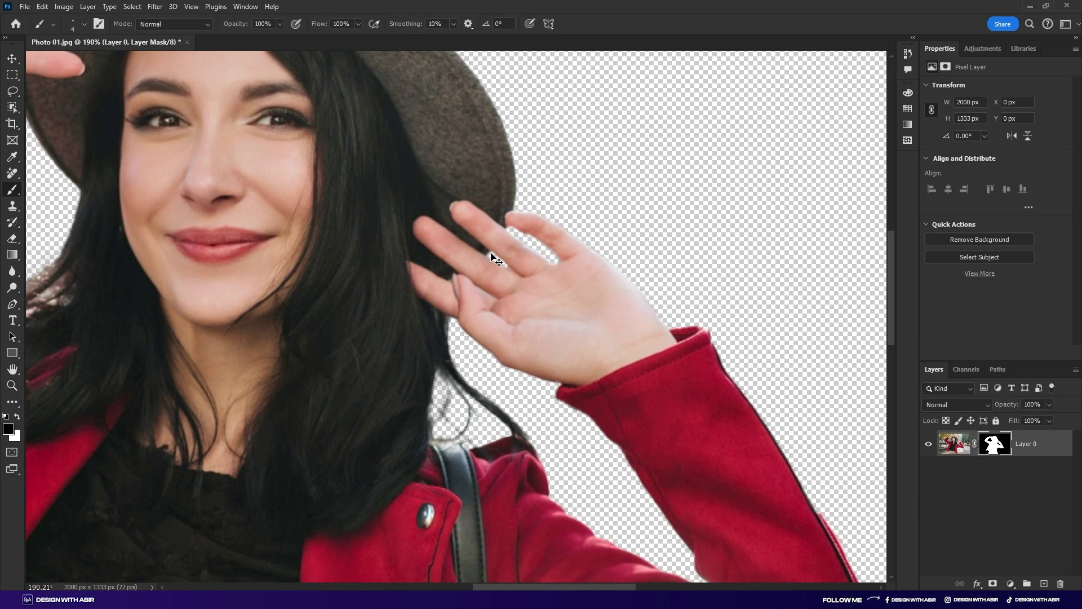
pyautogui.hotkey('ctrl', '0')
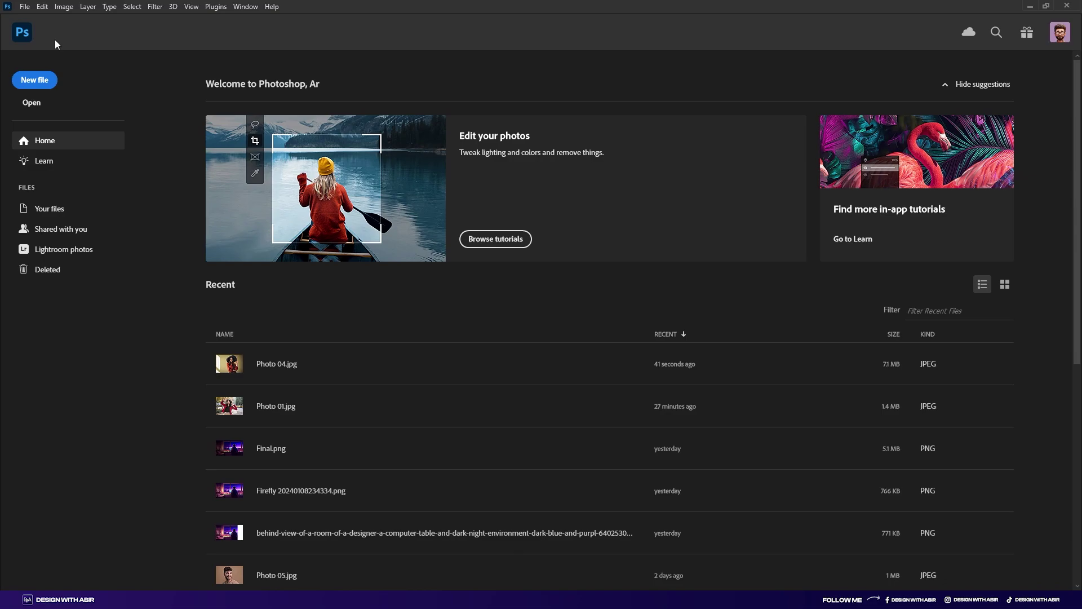
# - Open Photo 04.jpg from the Remove Background Tutorial Assets folder
pyautogui.click(25, 7)
pyautogui.click(41, 30)
pyautogui.click(312, 98)
pyautogui.click(447, 305)
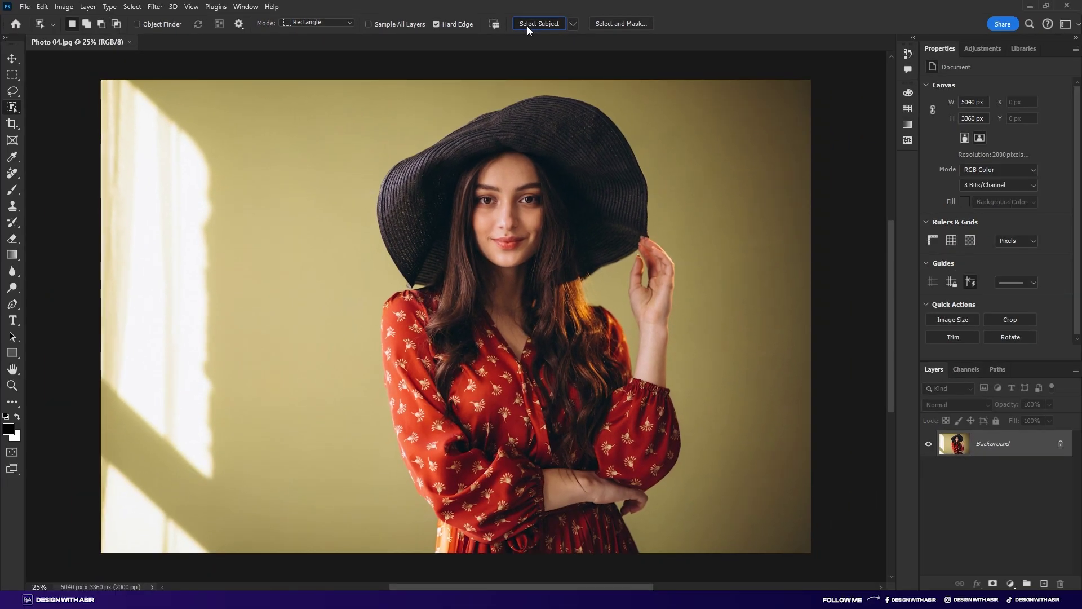
# - Isolate the woman with Select Subject and a layer mask, and check the Device and Cloud processing options for Select Subject
pyautogui.click(527, 26)
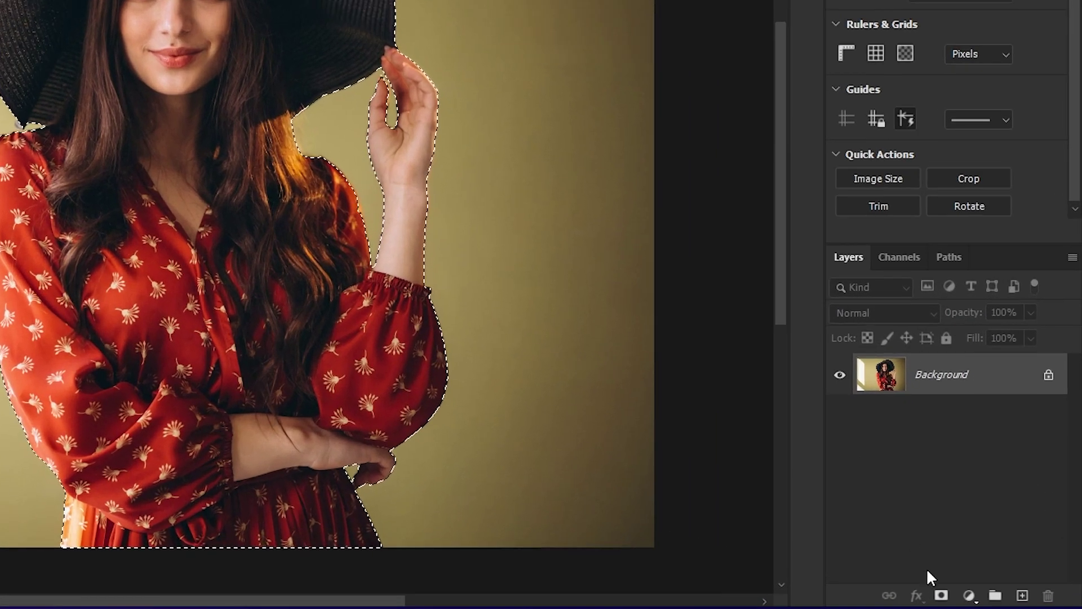
pyautogui.click(941, 595)
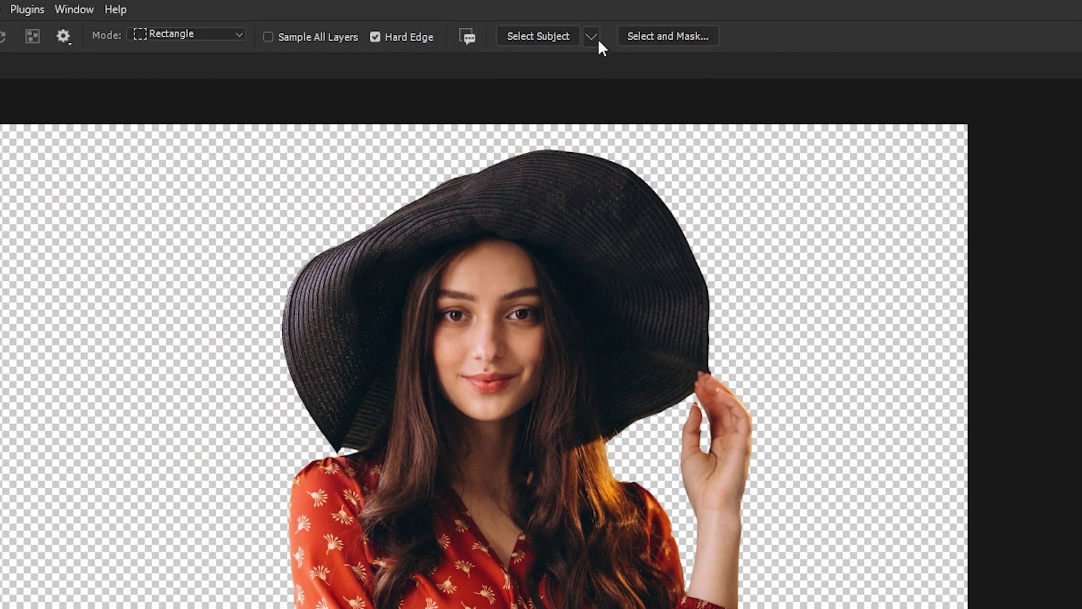
pyautogui.click(592, 37)
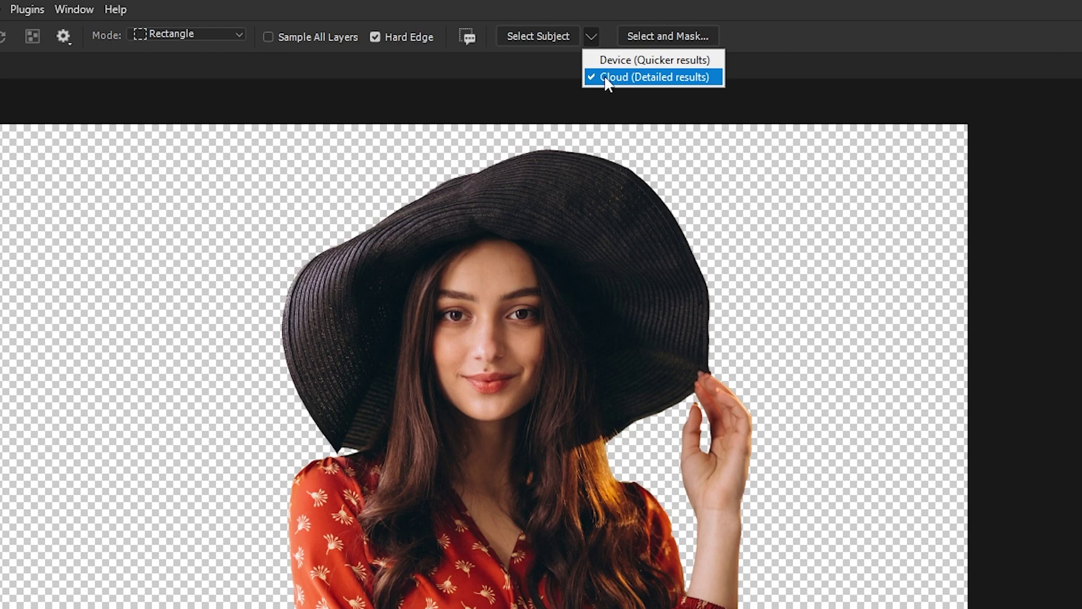
pyautogui.click(662, 141)
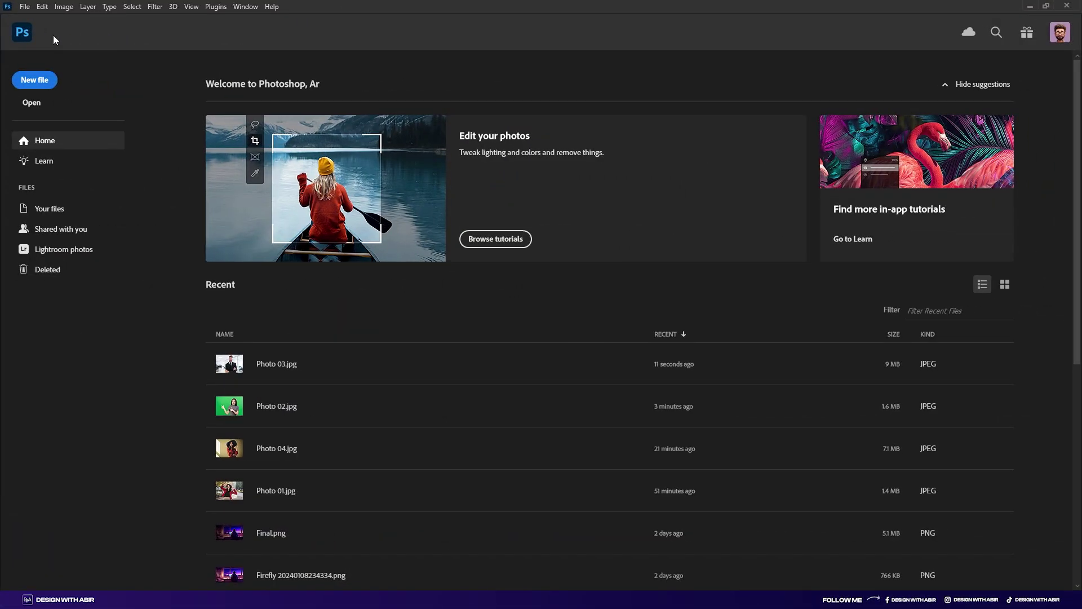
# - Open Photo 03.jpg from the Remove Background Tutorial Assets folder
pyautogui.click(25, 6)
pyautogui.click(36, 30)
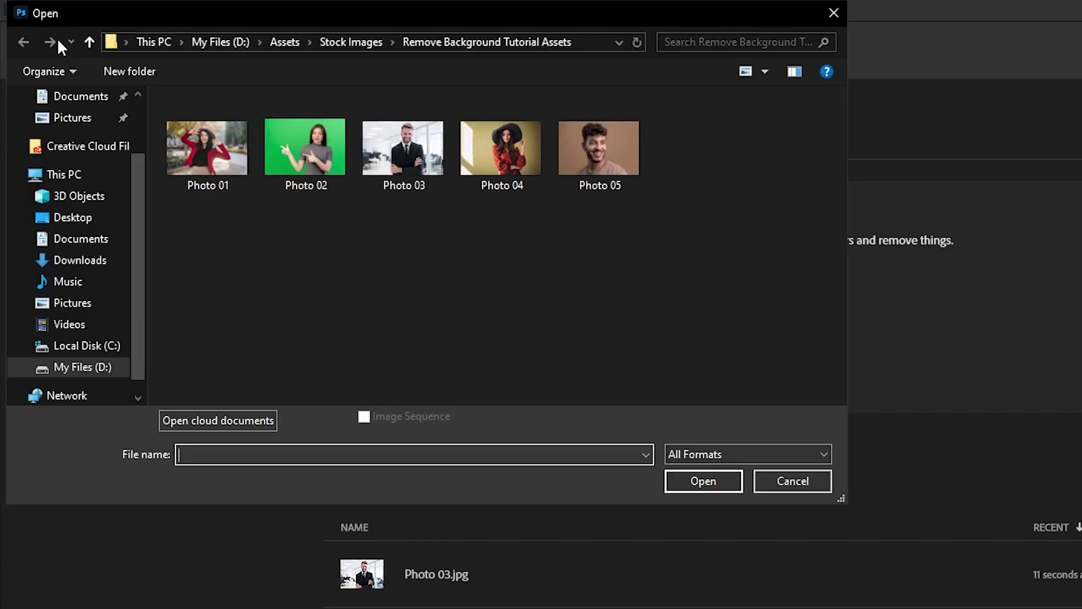
pyautogui.click(403, 147)
pyautogui.click(703, 481)
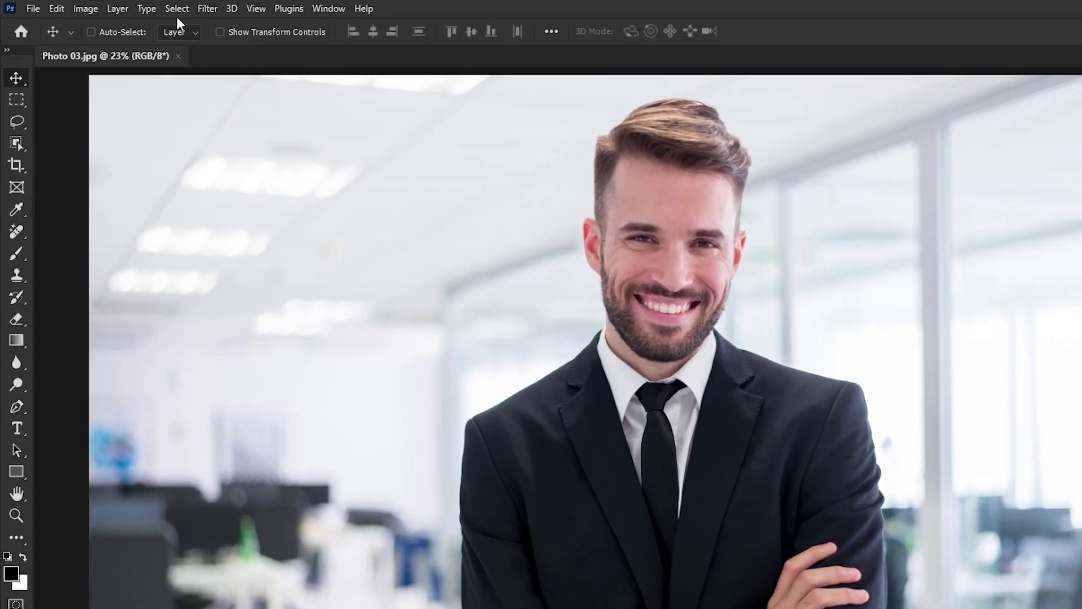
# - Select the man with Select Subject in the Select and Mask workspace and set the preview Transparency to 100%
pyautogui.click(140, 6)
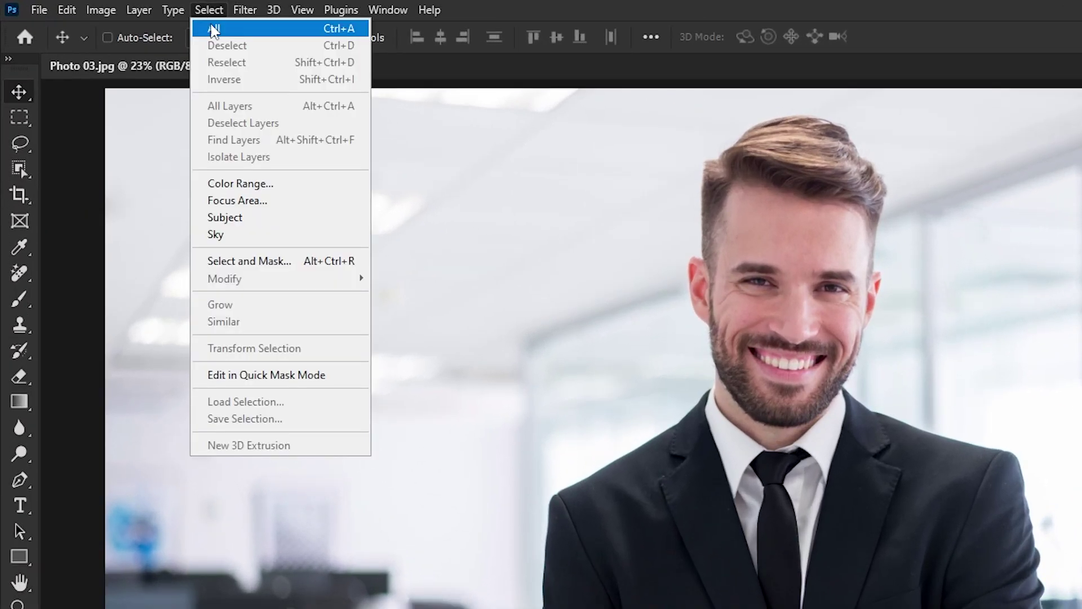
pyautogui.click(244, 263)
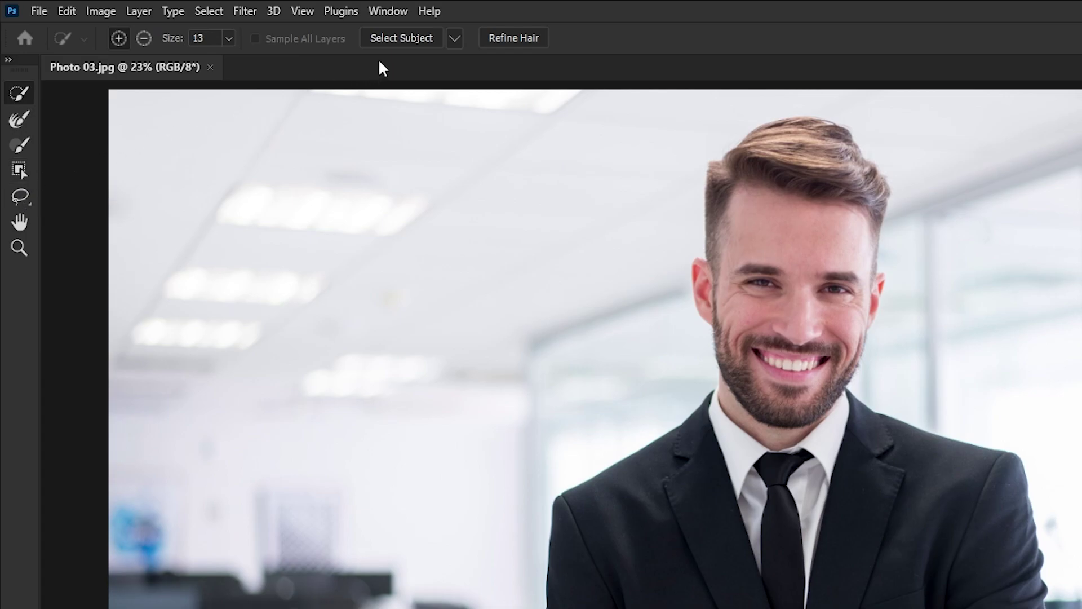
pyautogui.click(396, 42)
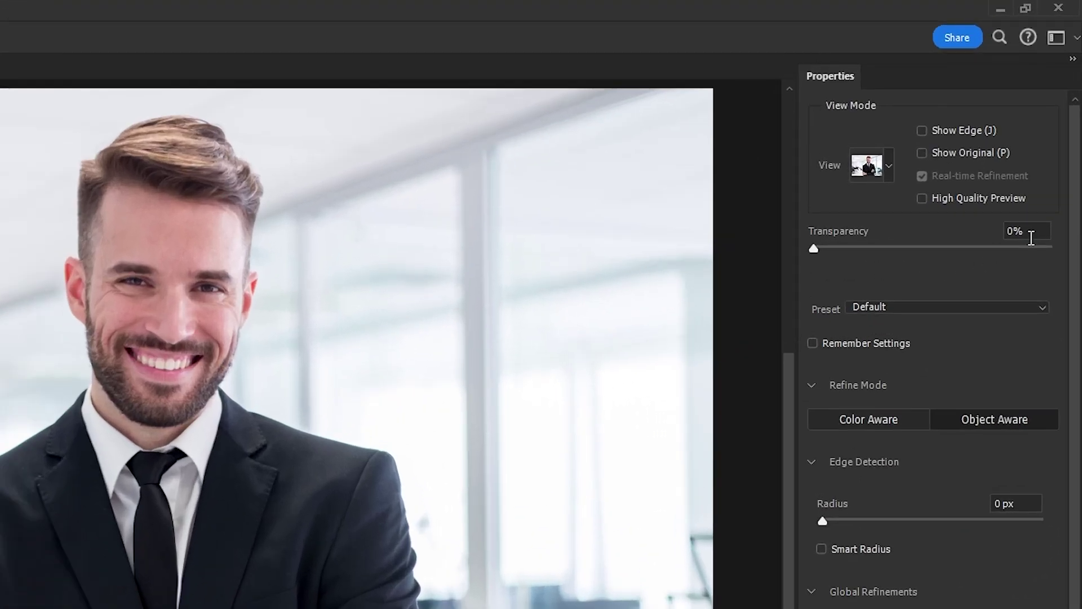
pyautogui.click(1031, 238)
pyautogui.moveTo(816, 245); pyautogui.dragTo(1073, 262)
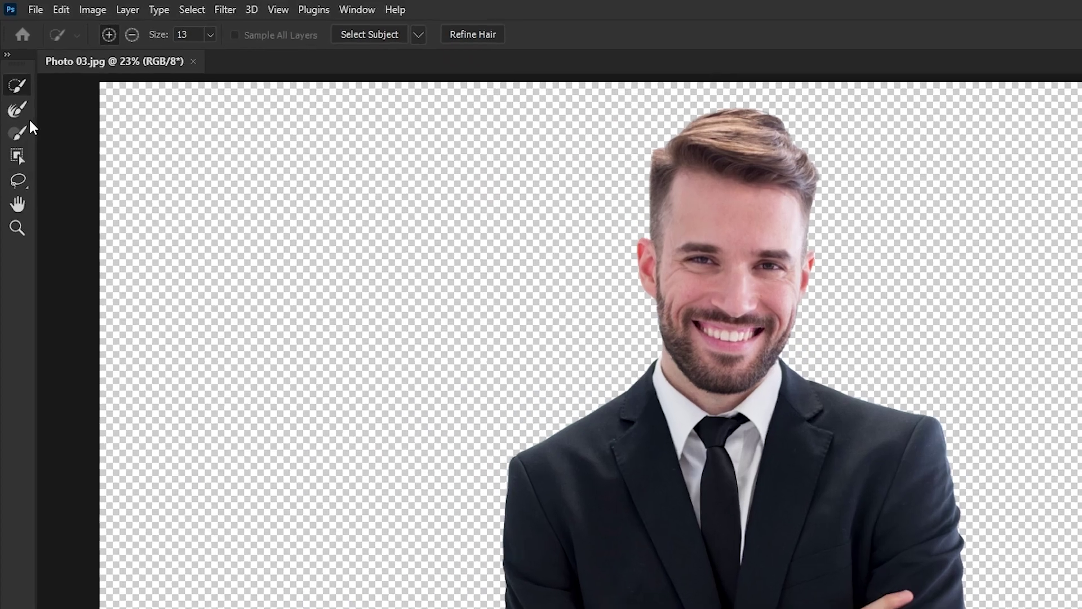
# - Brush along the man's hair outline with the Refine Edge Brush tool and apply the refined selection
pyautogui.click(20, 117)
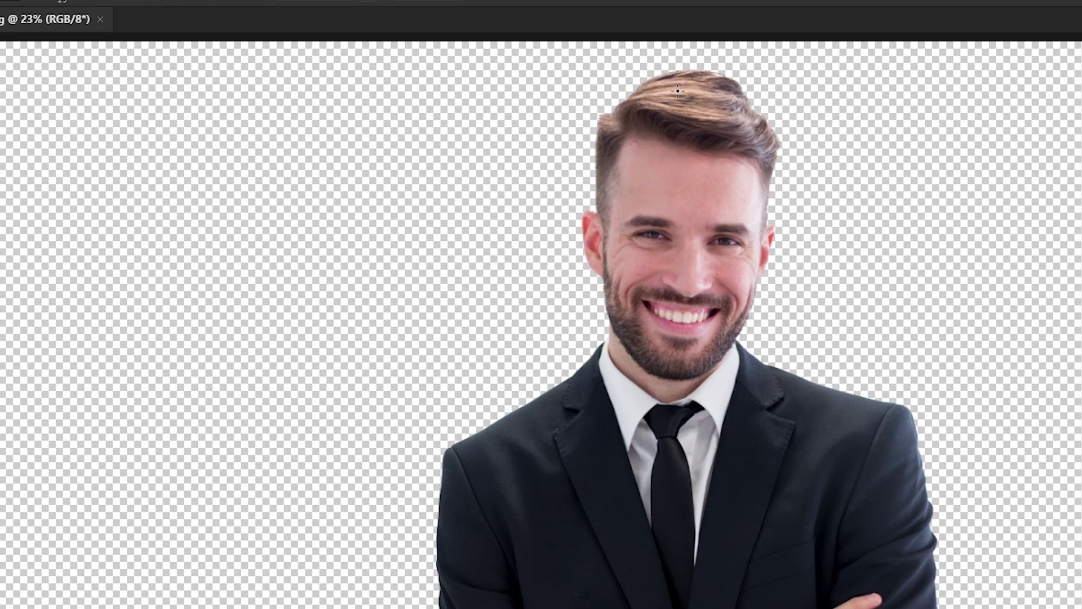
pyautogui.scroll(5, 696, 359)
pyautogui.moveTo(613, 266); pyautogui.dragTo(566, 292)
pyautogui.moveTo(565, 292); pyautogui.dragTo(432, 148)
pyautogui.moveTo(657, 121); pyautogui.dragTo(804, 445)
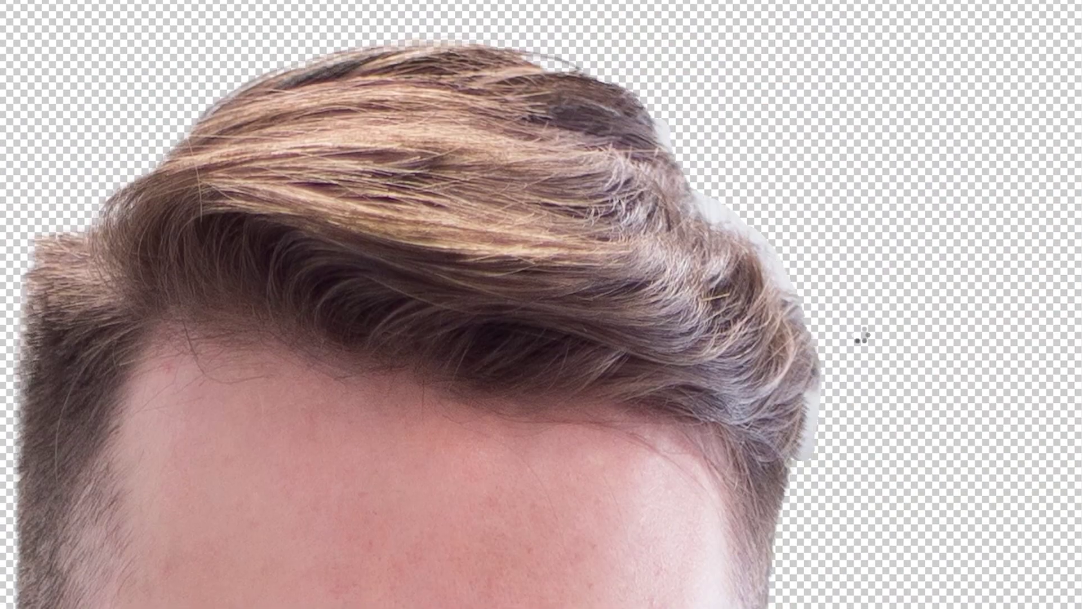
pyautogui.click(1014, 575)
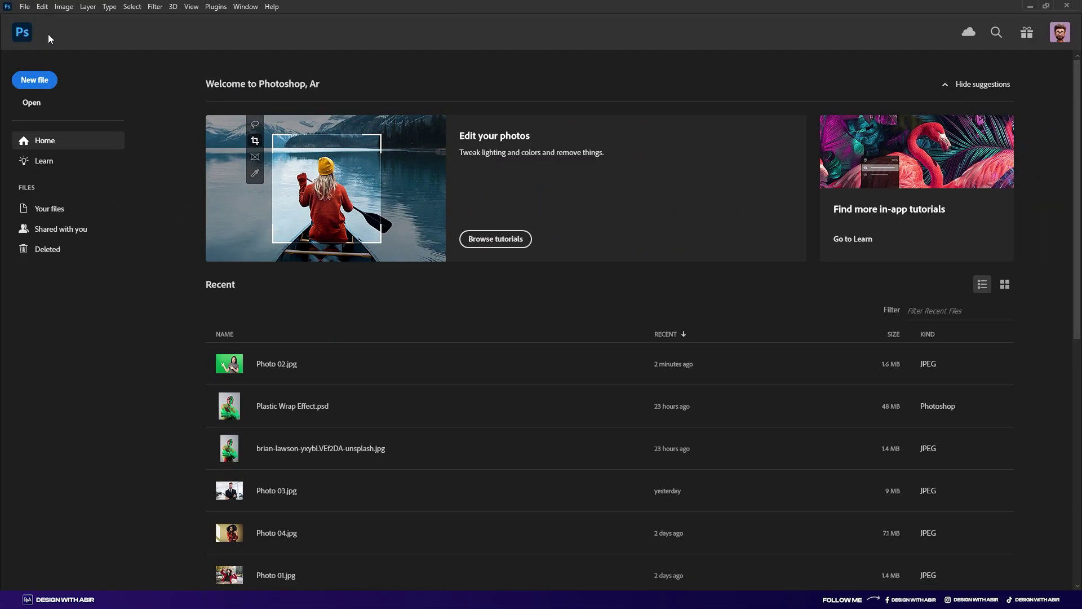
# - Open Photo 02.jpg from the Remove Background Tutorial Assets folder
pyautogui.click(25, 6)
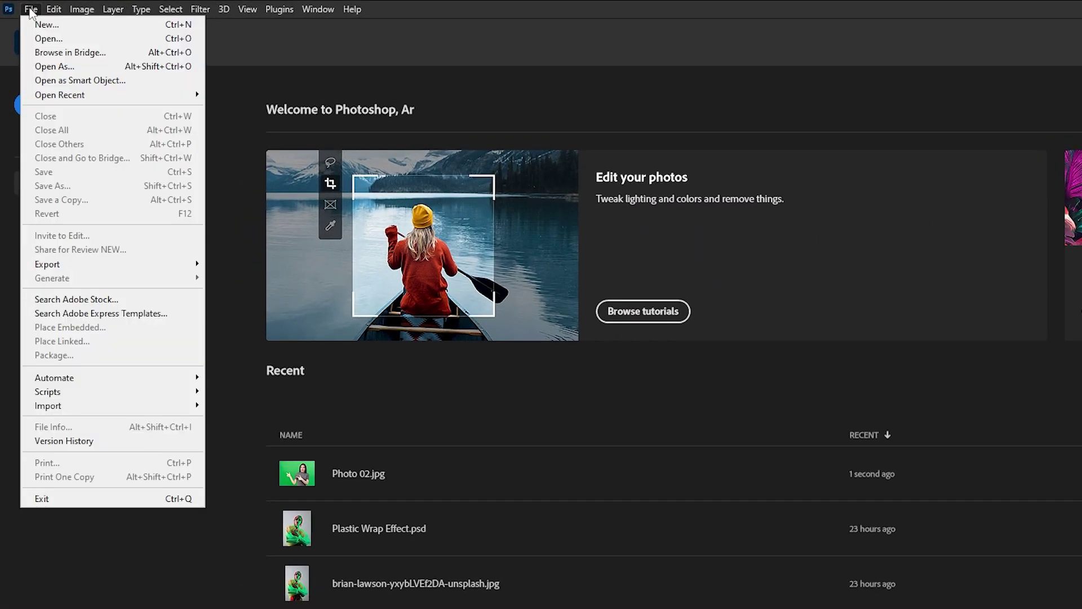
pyautogui.click(28, 22)
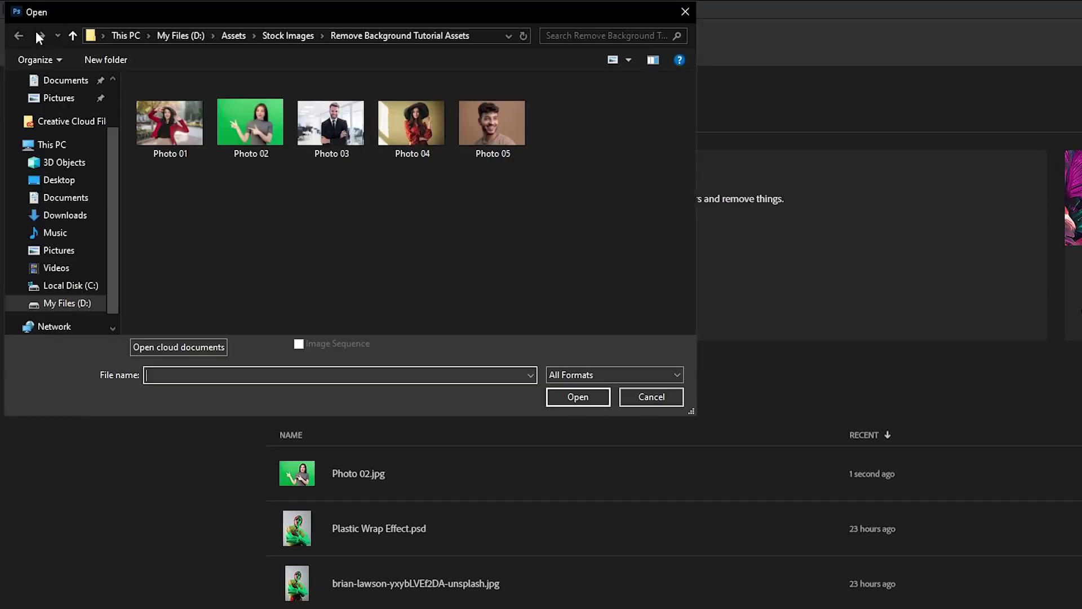
pyautogui.click(248, 124)
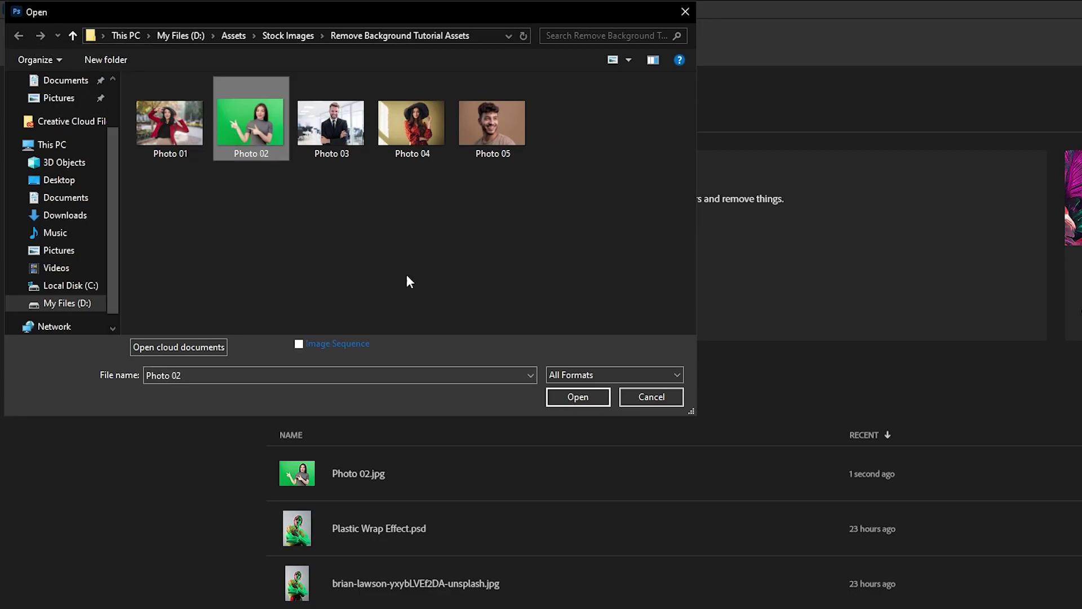
pyautogui.click(576, 394)
# - Start a Color Range selection and sample the green backdrop near the photo's upper-left corner
pyautogui.click(131, 6)
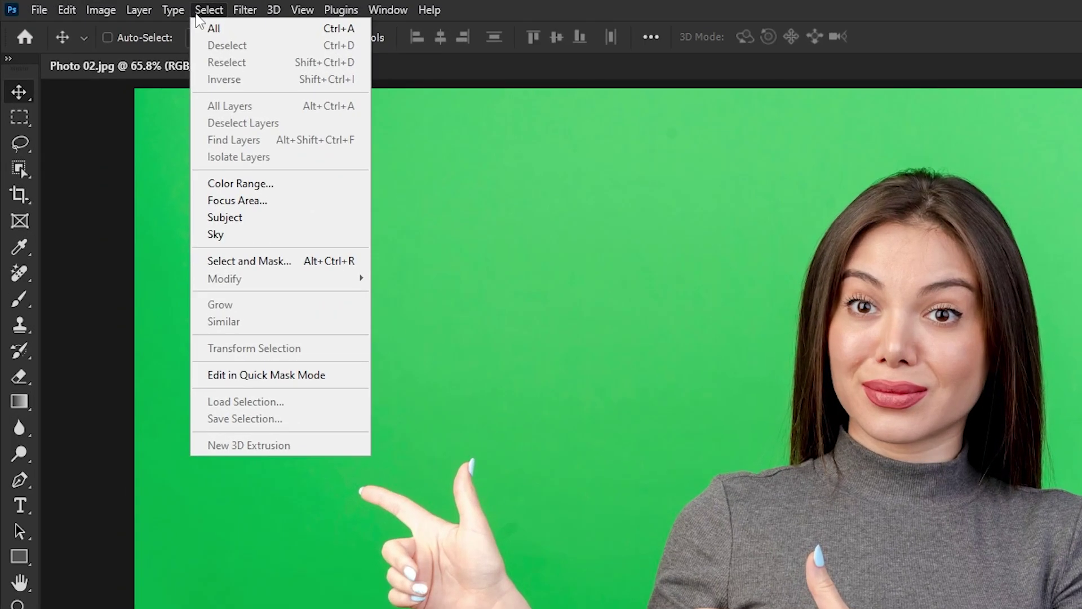
pyautogui.click(232, 183)
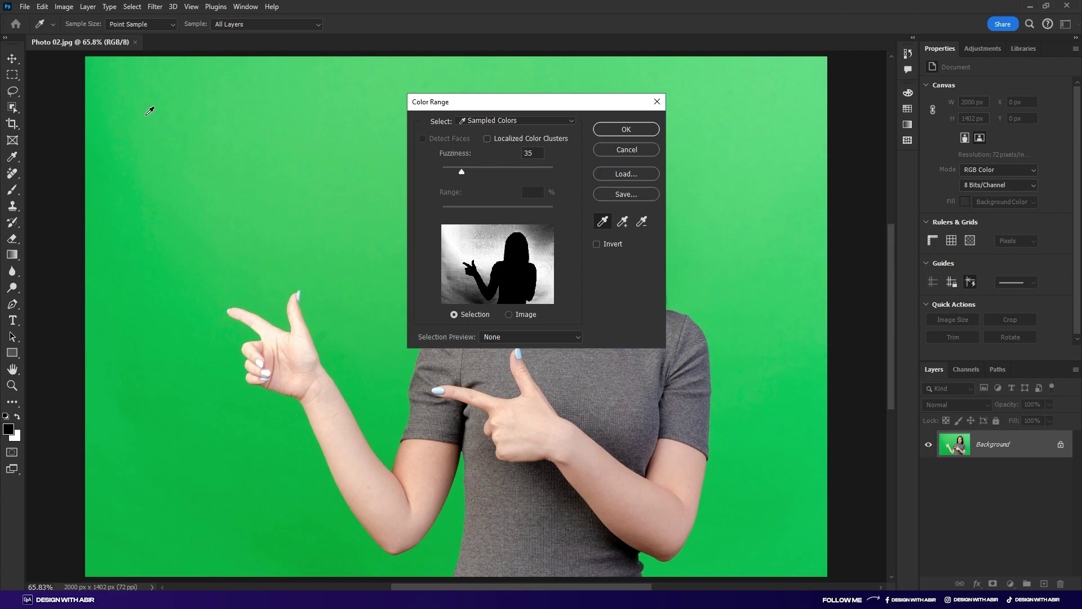
pyautogui.click(150, 111)
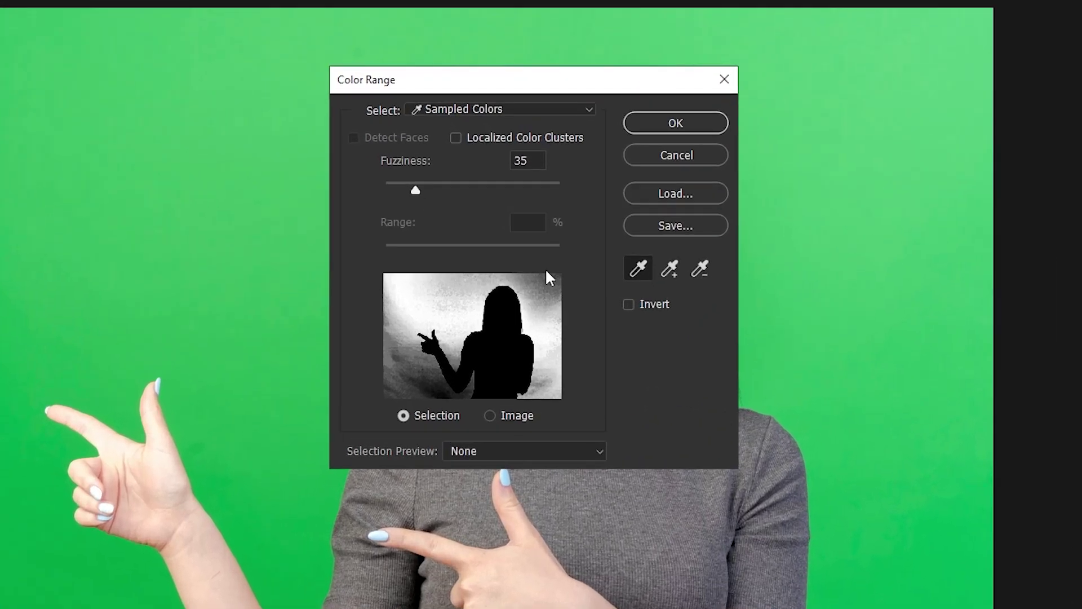
# - Add the remaining green shades around the woman to the Color Range sample until the whole backdrop is covered
pyautogui.click(671, 269)
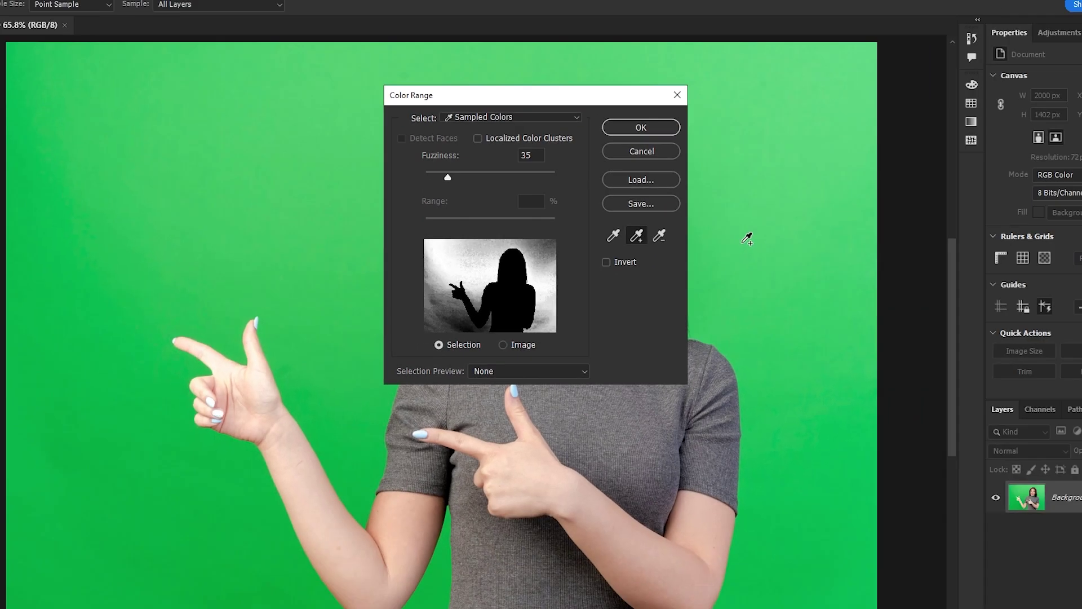
pyautogui.click(764, 528)
pyautogui.click(814, 464)
pyautogui.click(253, 488)
pyautogui.click(299, 187)
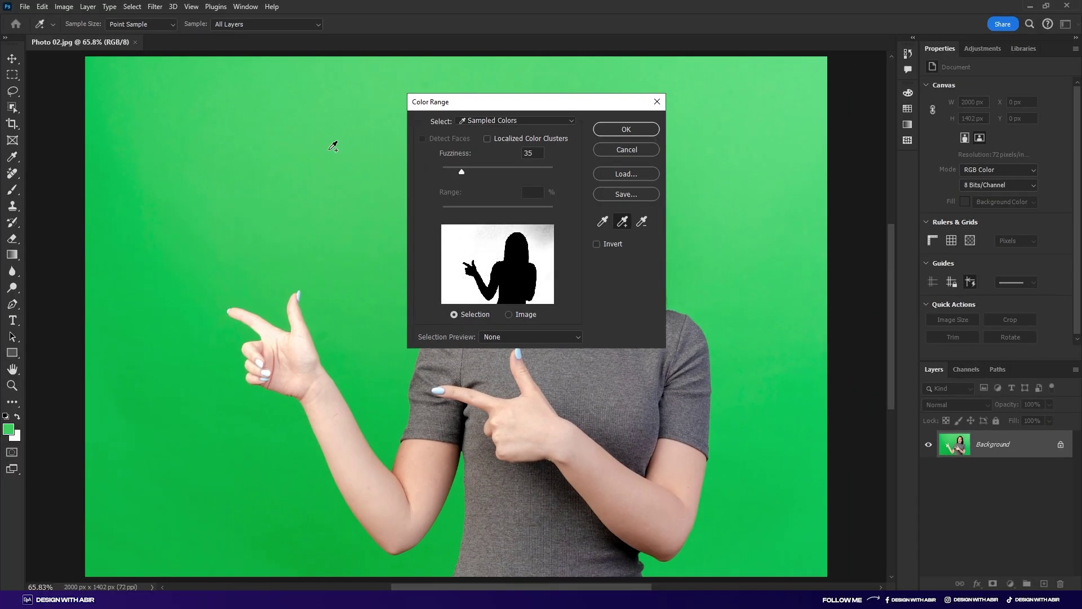
pyautogui.click(303, 183)
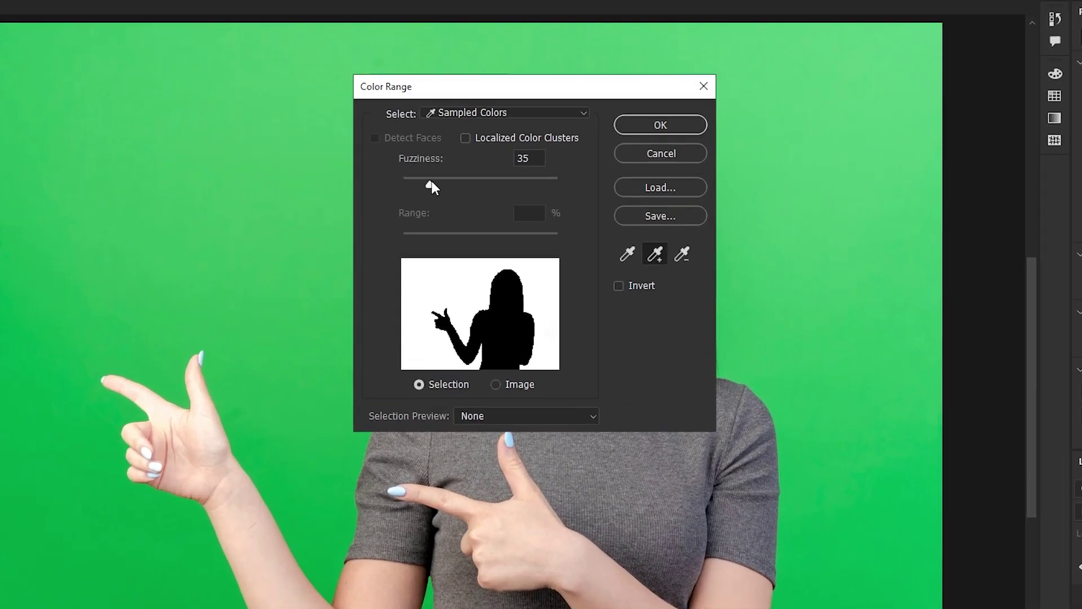
# - Set the Color Range Fuzziness to 45, then mask out the green backdrop with a layer mask from the inverted selection
pyautogui.moveTo(462, 171); pyautogui.dragTo(426, 189)
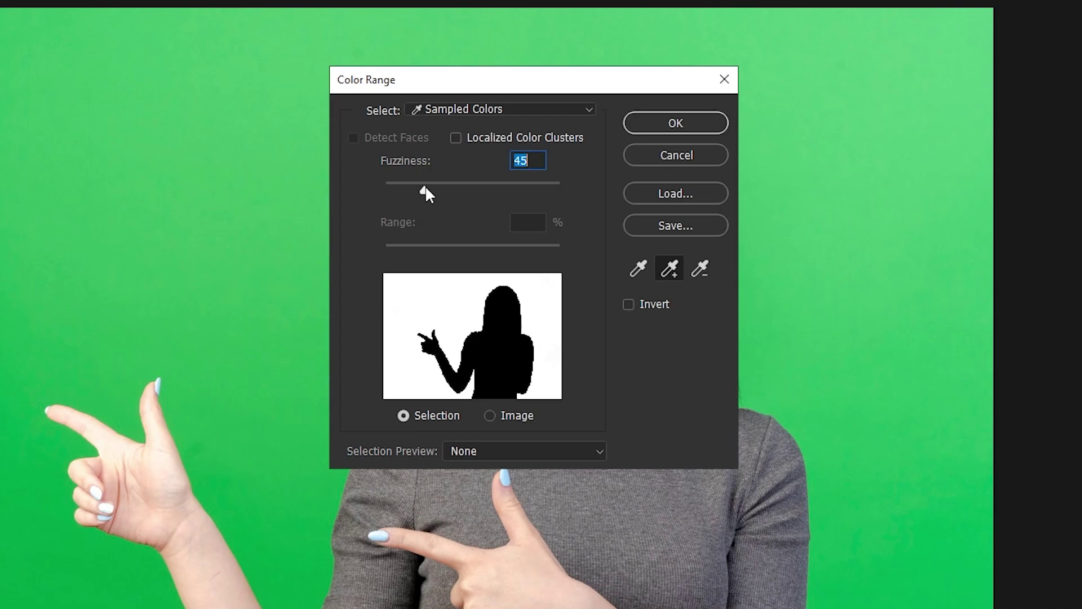
pyautogui.click(670, 122)
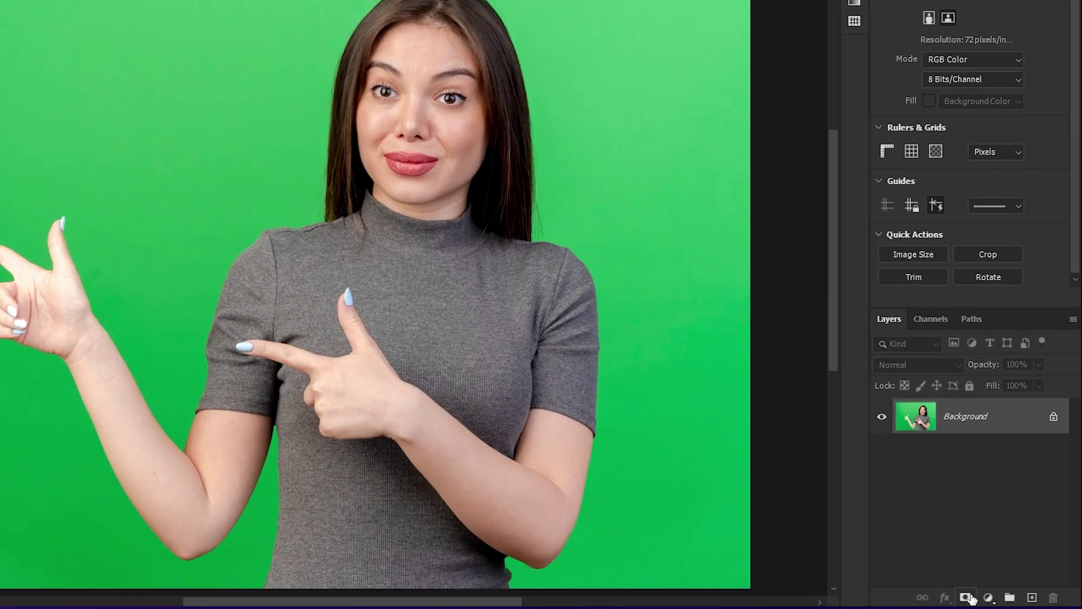
pyautogui.click(992, 583)
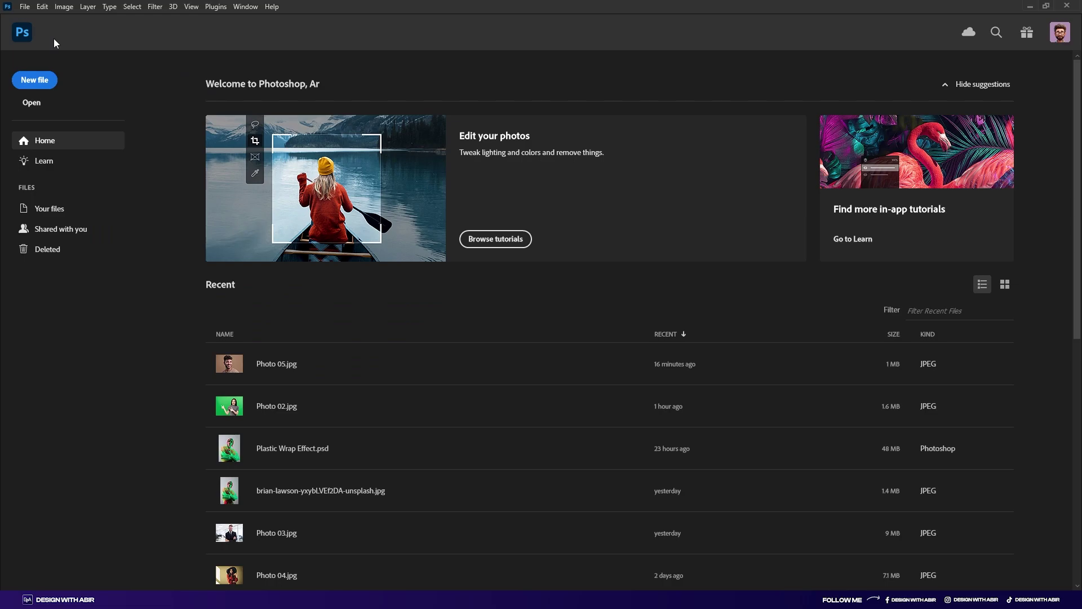
# - Open Photo 05.jpg from the Remove Background Tutorial Assets folder
pyautogui.click(24, 6)
pyautogui.click(35, 29)
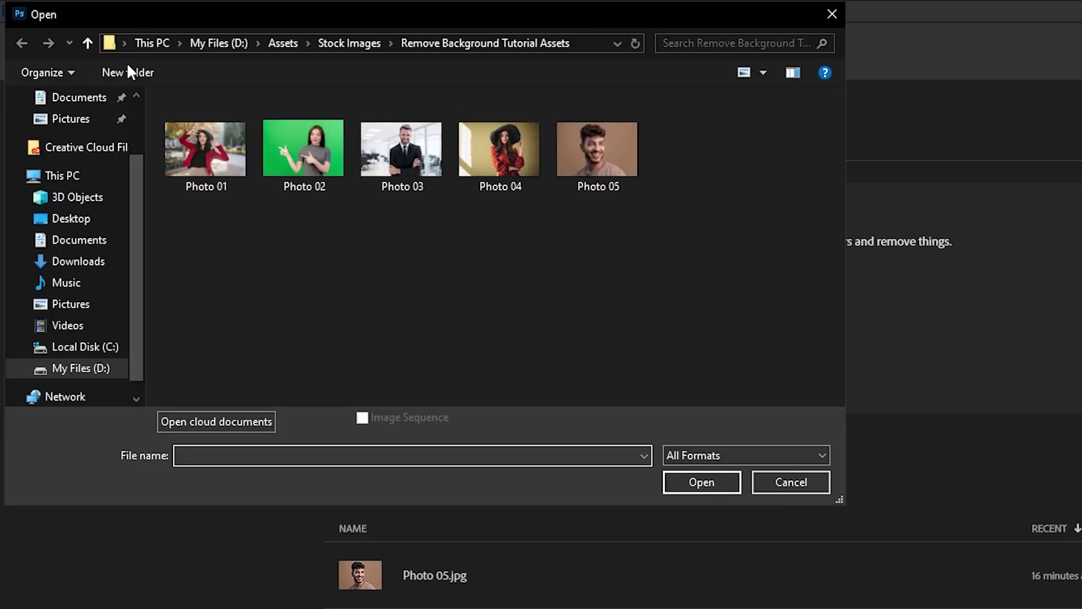
pyautogui.click(563, 159)
pyautogui.click(665, 480)
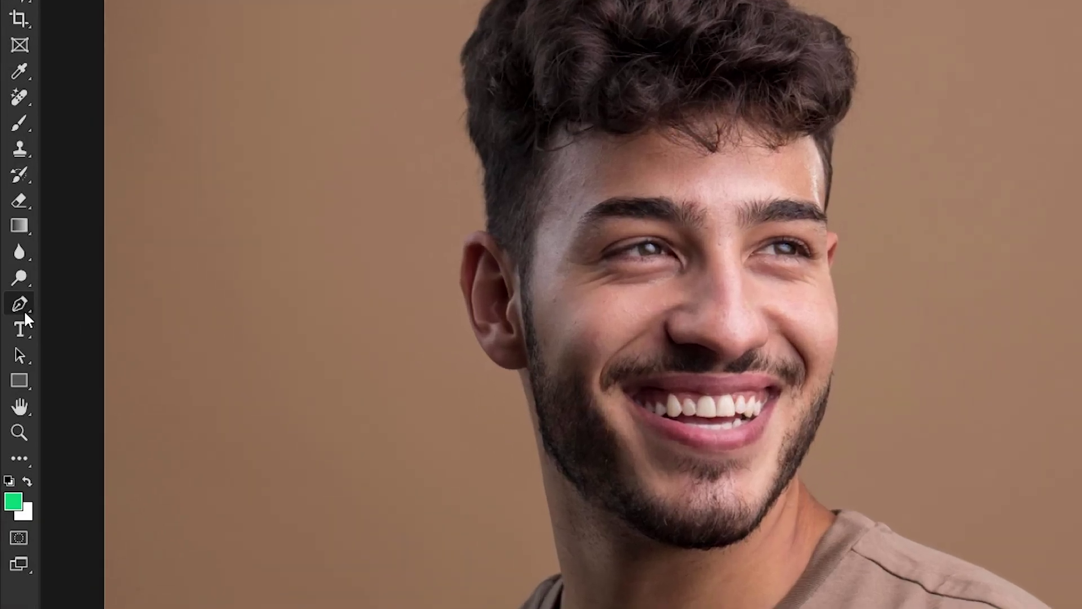
# - Draw a zigzag trial path of straight segments on the backdrop beside the man's face with the Pen tool
pyautogui.click(24, 310)
pyautogui.click(277, 477)
pyautogui.click(341, 444)
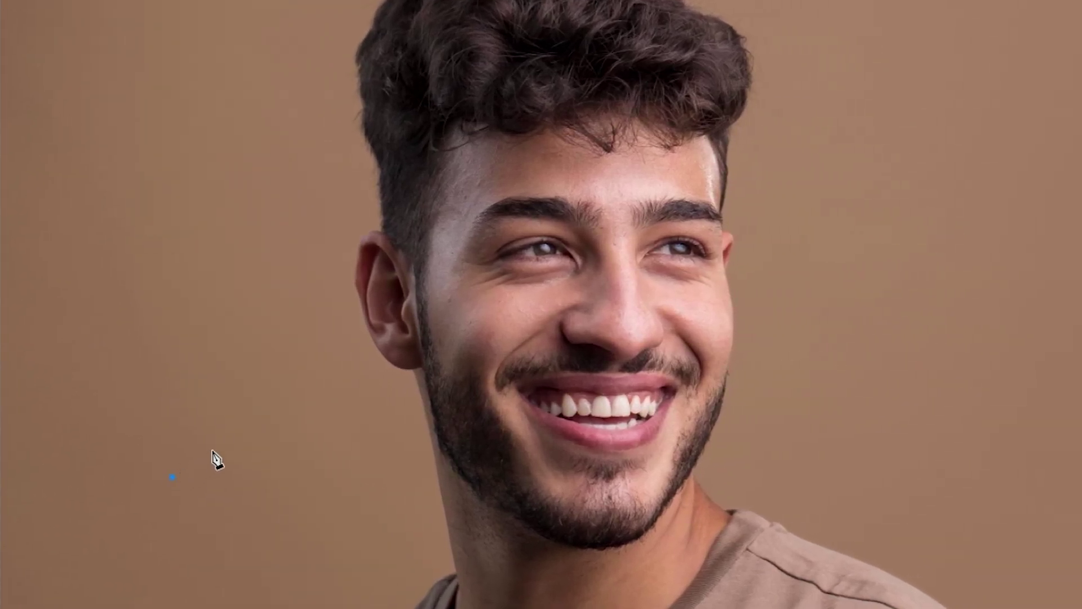
pyautogui.click(225, 364)
pyautogui.click(311, 312)
pyautogui.click(276, 247)
# - Extend the trial path beside the man's head with further anchor points, including curved segments
pyautogui.click(297, 208)
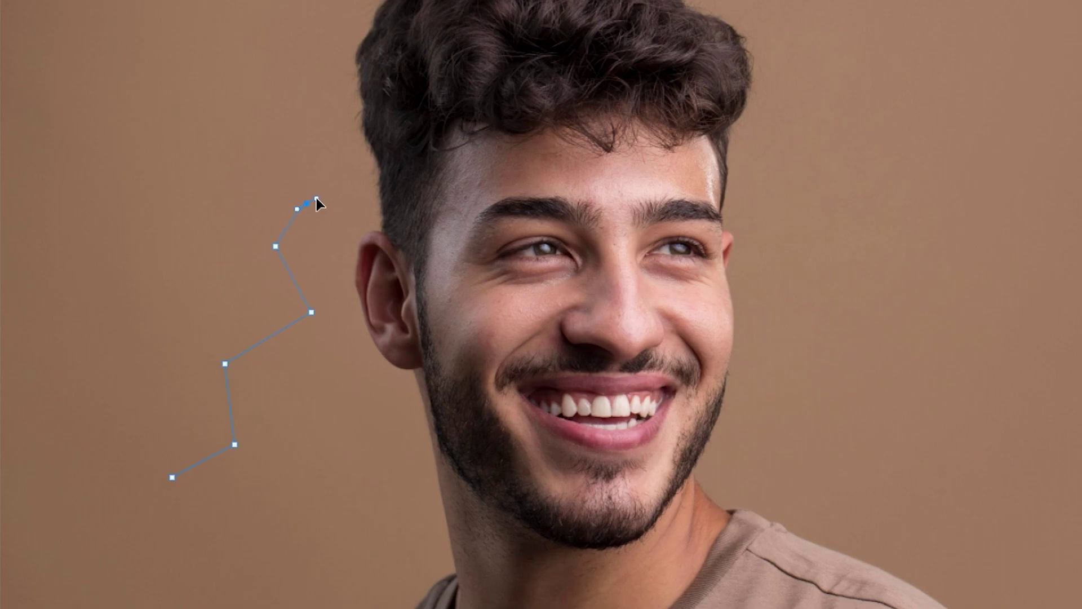
pyautogui.moveTo(334, 194); pyautogui.dragTo(340, 193)
pyautogui.click(307, 204)
pyautogui.moveTo(303, 131); pyautogui.dragTo(316, 131)
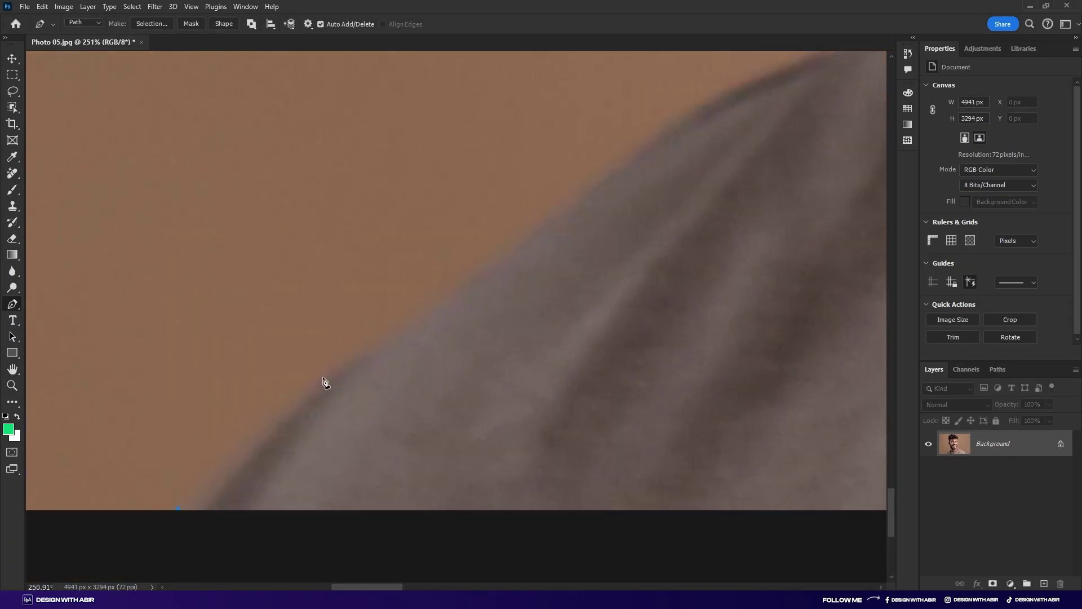
# - Start a Pen tool path at the photo's lower edge and trace the outline of the shirt's shoulder beside the neck
pyautogui.click(203, 490)
pyautogui.click(276, 440)
pyautogui.click(362, 386)
pyautogui.click(459, 306)
pyautogui.click(491, 324)
pyautogui.click(528, 292)
pyautogui.hotkey('ctrl', 'z')
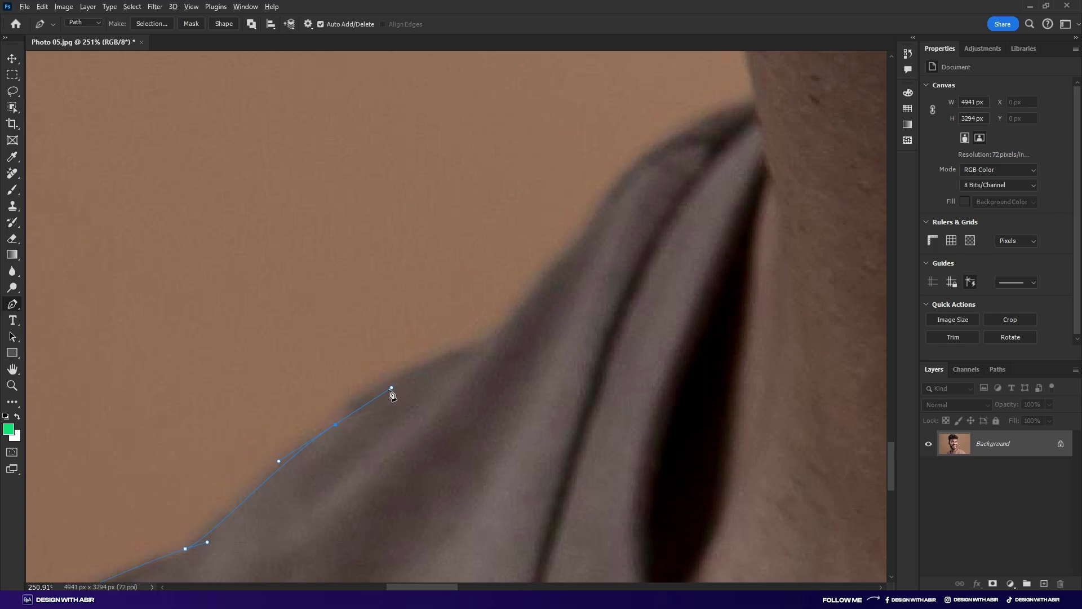
# - Continue the path with curved segments along the shirt collar and up the neck to the earlobe
pyautogui.moveTo(391, 387); pyautogui.dragTo(371, 385)
pyautogui.moveTo(482, 345); pyautogui.dragTo(542, 338)
pyautogui.moveTo(547, 282); pyautogui.dragTo(456, 396)
pyautogui.click(484, 352)
pyautogui.moveTo(484, 352); pyautogui.dragTo(378, 456)
pyautogui.moveTo(557, 311); pyautogui.dragTo(672, 302)
pyautogui.keyDown('alt'); pyautogui.click(556, 311); pyautogui.keyUp('alt')
pyautogui.moveTo(557, 282); pyautogui.dragTo(517, 502)
pyautogui.moveTo(471, 248); pyautogui.dragTo(537, 535)
pyautogui.moveTo(487, 277); pyautogui.dragTo(481, 246)
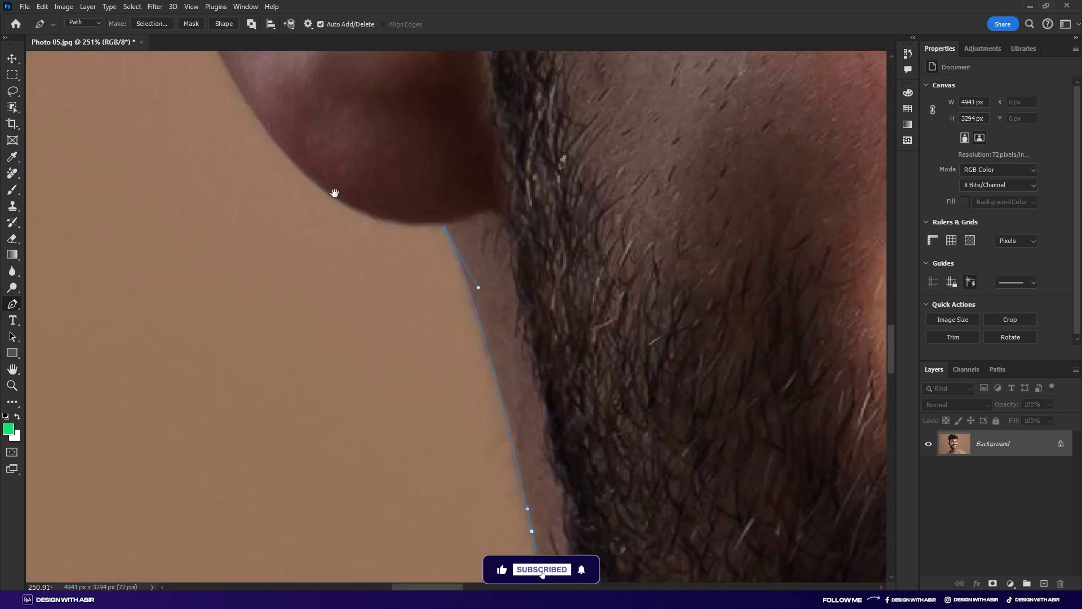
# - Trace the path around the ear and loosely outside the hair, over the head to the opposite temple
pyautogui.scroll(10, 424, 284)
pyautogui.scroll(-10, 424, 278)
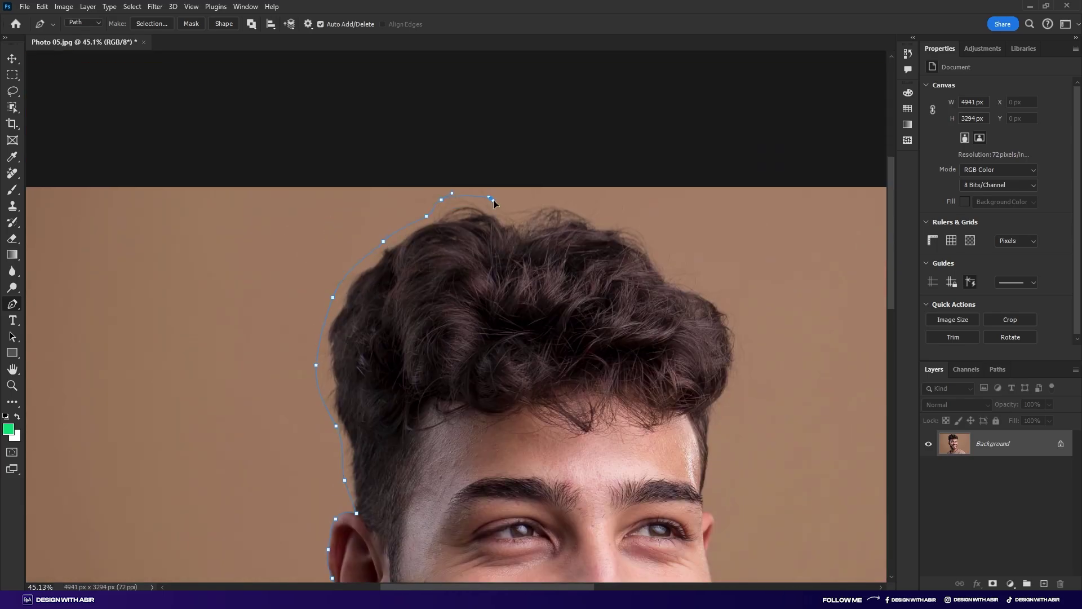
pyautogui.scroll(10, 652, 278)
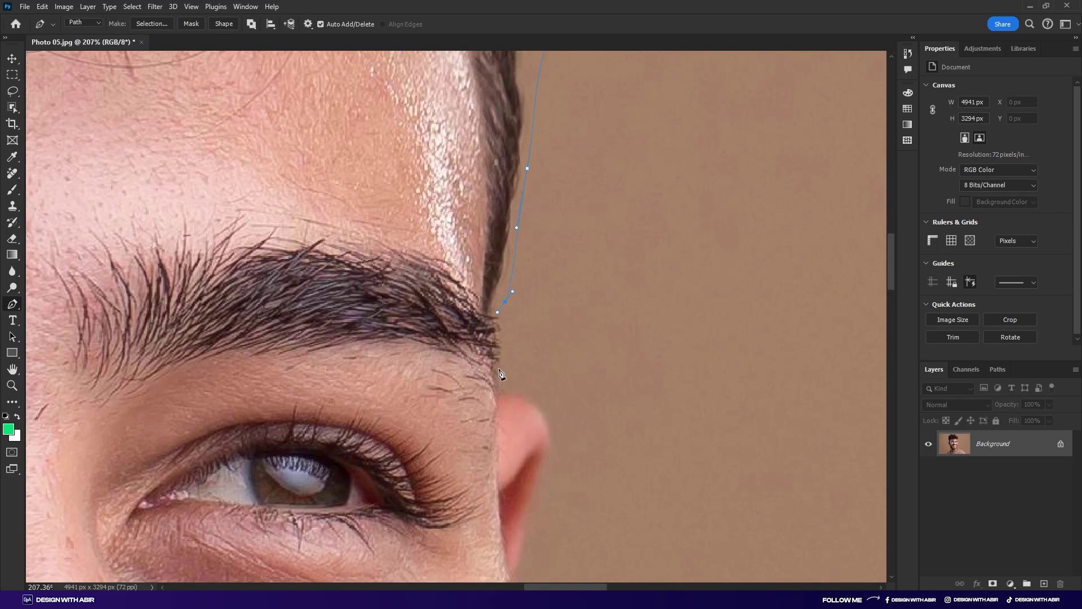
# - Continue the path past the small ear, down the cheek and jaw, and along the neck to the shirt collar
pyautogui.scroll(1, 500, 364)
pyautogui.scroll(-15, 505, 403)
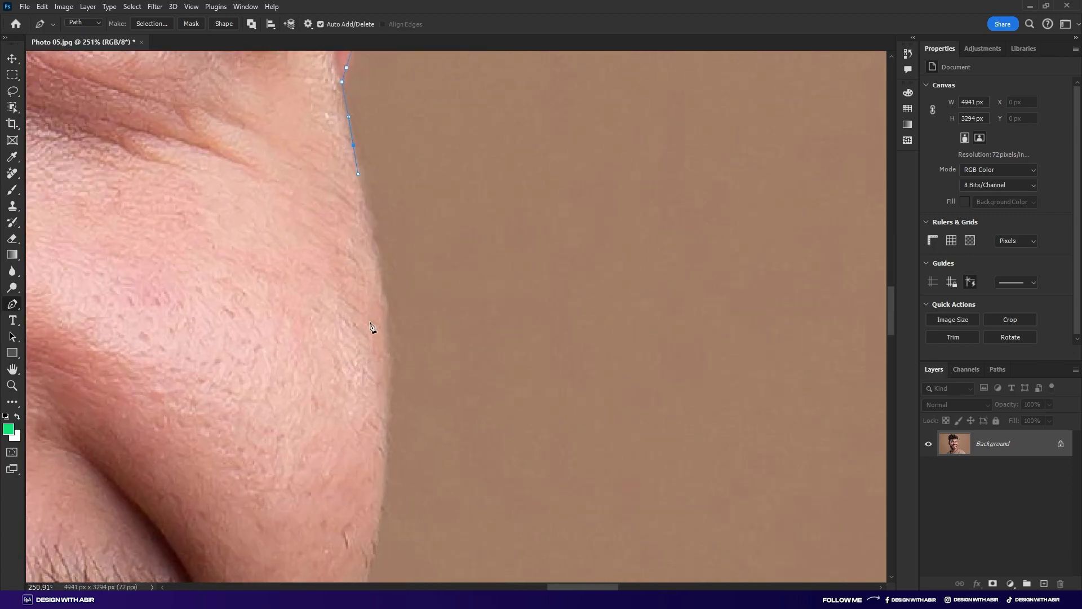
pyautogui.moveTo(385, 309); pyautogui.dragTo(387, 347)
pyautogui.moveTo(389, 361); pyautogui.dragTo(400, 137)
pyautogui.moveTo(389, 331); pyautogui.dragTo(400, 121)
pyautogui.moveTo(393, 222); pyautogui.dragTo(151, 105)
pyautogui.scroll(-5, 662, 276)
pyautogui.scroll(7, 620, 316)
pyautogui.moveTo(174, 144); pyautogui.dragTo(176, 167)
pyautogui.moveTo(250, 261); pyautogui.dragTo(152, 117)
pyautogui.moveTo(250, 218); pyautogui.dragTo(195, 170)
pyautogui.click(246, 210)
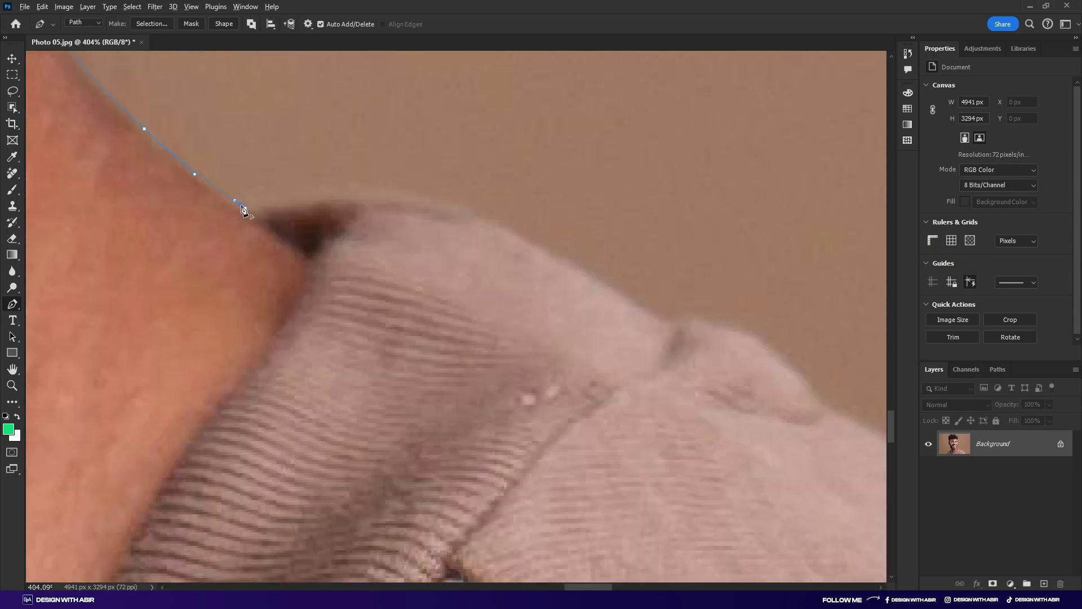
# - Trace the path with curved segments from the collar along the upper part of the second shoulder
pyautogui.moveTo(302, 179); pyautogui.dragTo(420, 196)
pyautogui.moveTo(420, 196); pyautogui.dragTo(167, 123)
pyautogui.moveTo(356, 219); pyautogui.dragTo(414, 256)
pyautogui.moveTo(421, 252); pyautogui.dragTo(303, 185)
pyautogui.moveTo(389, 204); pyautogui.dragTo(428, 236)
pyautogui.moveTo(442, 253); pyautogui.dragTo(181, 104)
pyautogui.moveTo(259, 160); pyautogui.dragTo(238, 169)
# - Trace the rest of the shoulder down to the photo's lower edge and close the path at its starting anchor point
pyautogui.scroll(-4, 344, 203)
pyautogui.moveTo(420, 283); pyautogui.dragTo(457, 310)
pyautogui.moveTo(475, 328); pyautogui.dragTo(89, 44)
pyautogui.moveTo(321, 235); pyautogui.dragTo(142, 23)
pyautogui.moveTo(322, 221); pyautogui.dragTo(365, 142)
pyautogui.click(454, 342)
pyautogui.scroll(-5, 430, 270)
pyautogui.moveTo(113, 237); pyautogui.dragTo(383, 272)
pyautogui.scroll(-5, 286, 353)
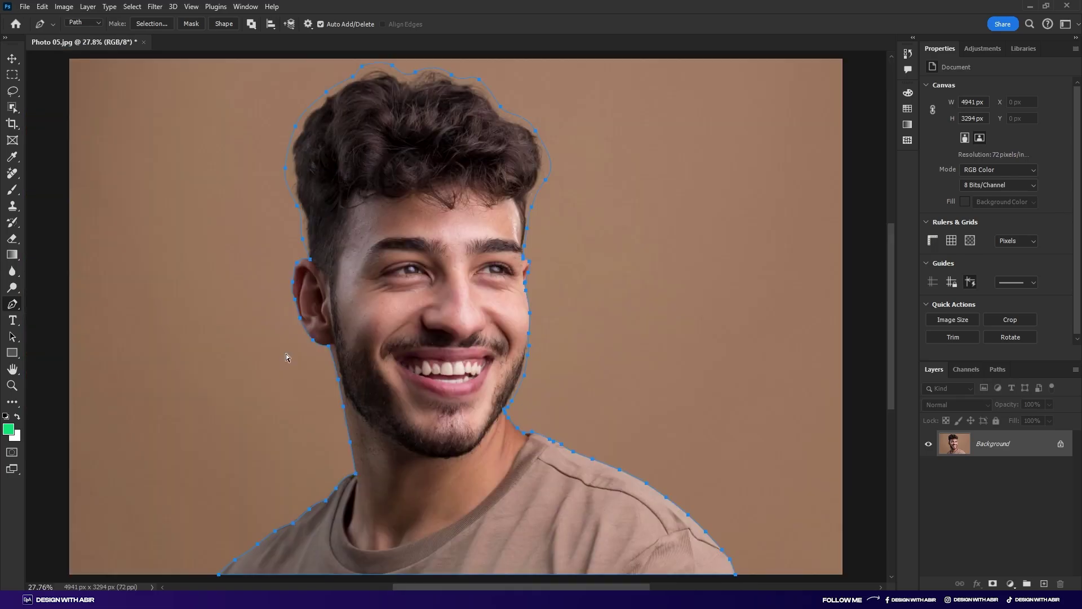
# - Convert the path to a new anti-aliased selection with a feather radius of 0 pixels and add it as a layer mask
pyautogui.rightClick(304, 331)
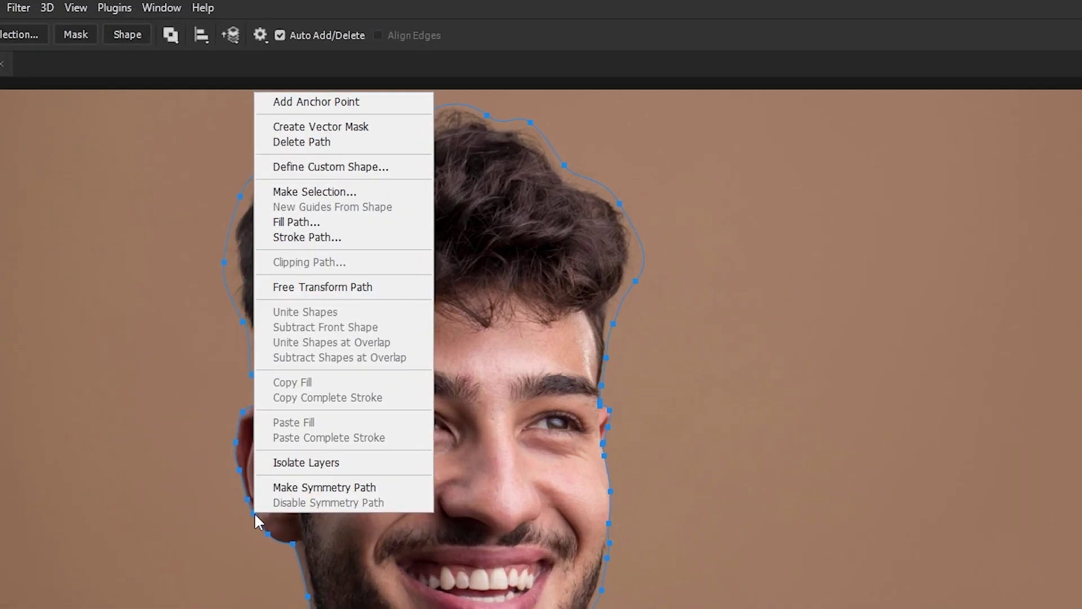
pyautogui.click(304, 192)
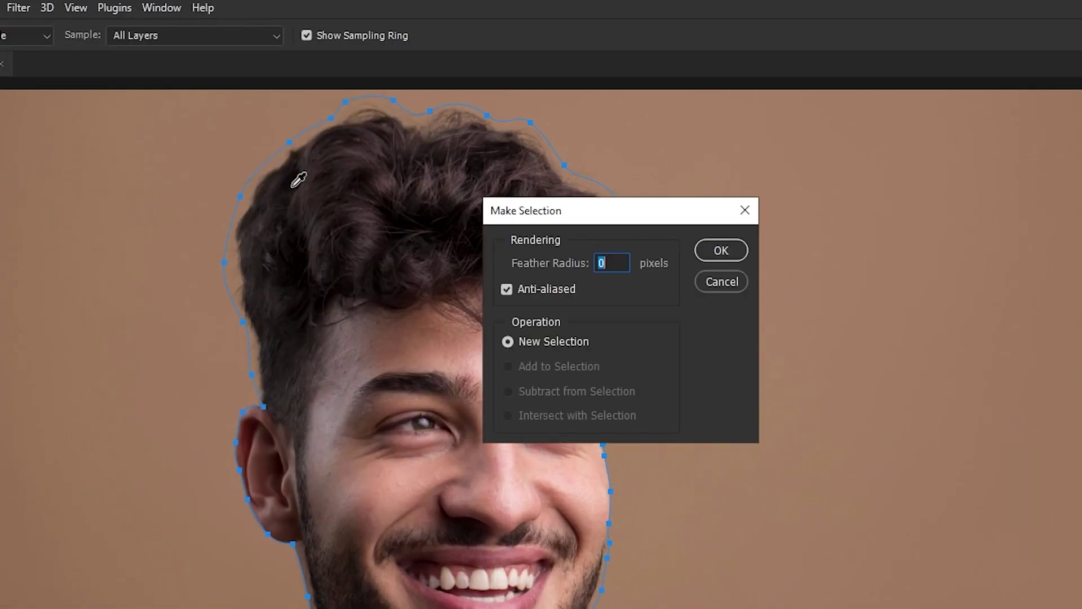
pyautogui.click(719, 250)
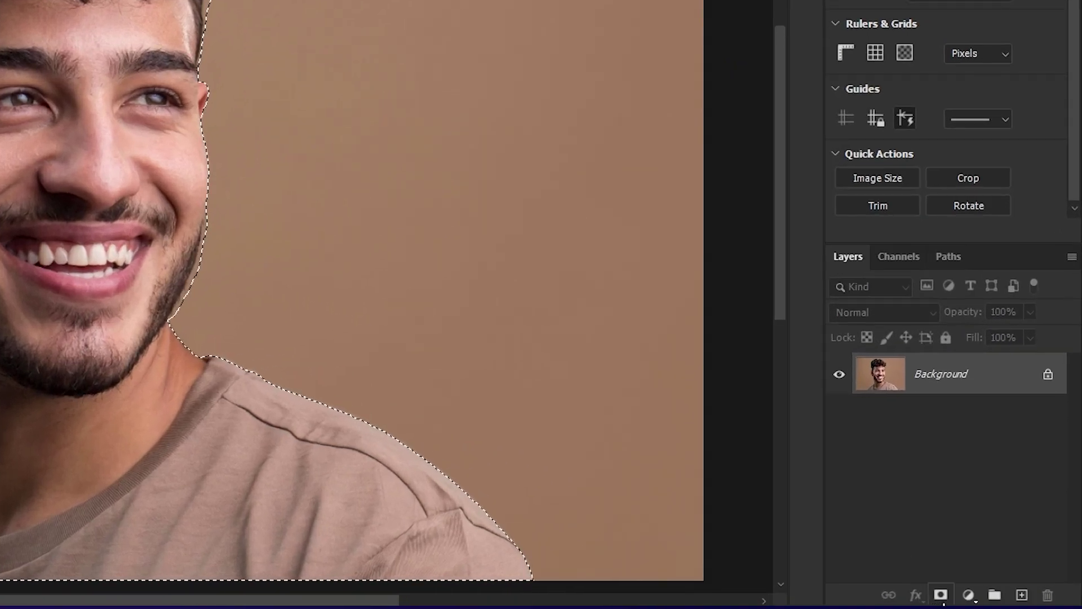
pyautogui.click(941, 594)
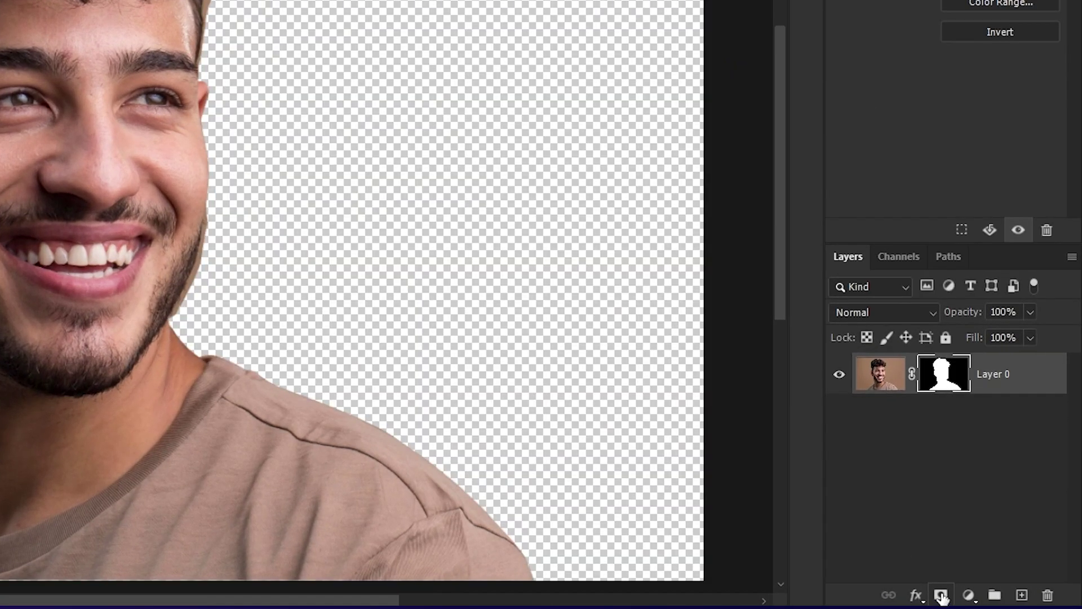
# - Open the layer mask in Select and Mask and brush away the backdrop fringe around the hair with a size 77 Refine Edge Brush
pyautogui.rightClick(944, 389)
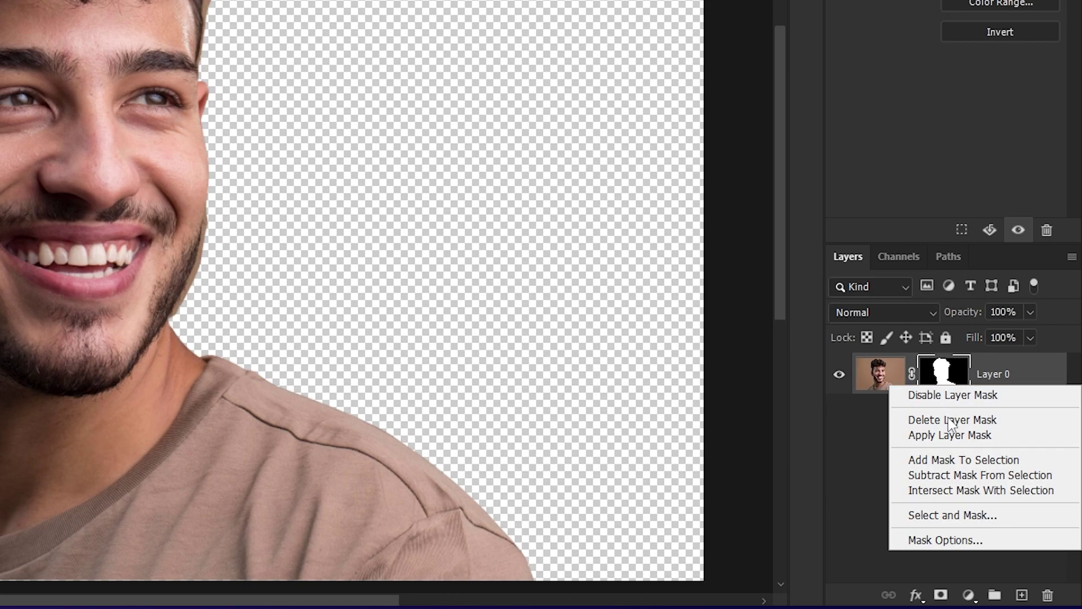
pyautogui.click(952, 510)
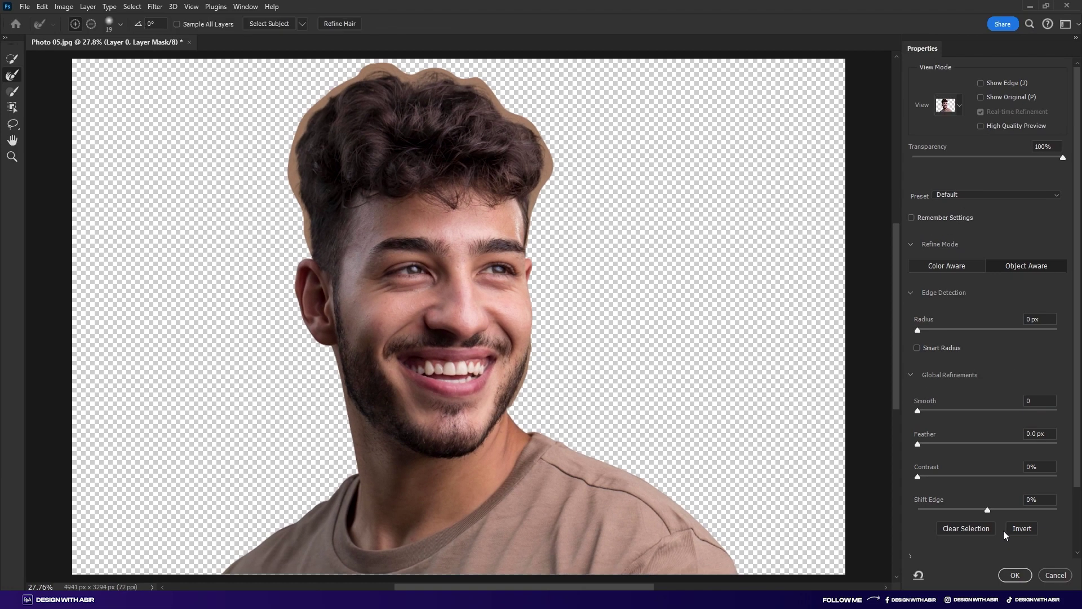
pyautogui.moveTo(561, 154)
pyautogui.mouseDown()
pyautogui.moveTo(571, 154)
pyautogui.moveTo(539, 191)
pyautogui.moveTo(522, 111)
pyautogui.moveTo(539, 140)
pyautogui.mouseUp()
pyautogui.hotkey('ctrl', 'z')
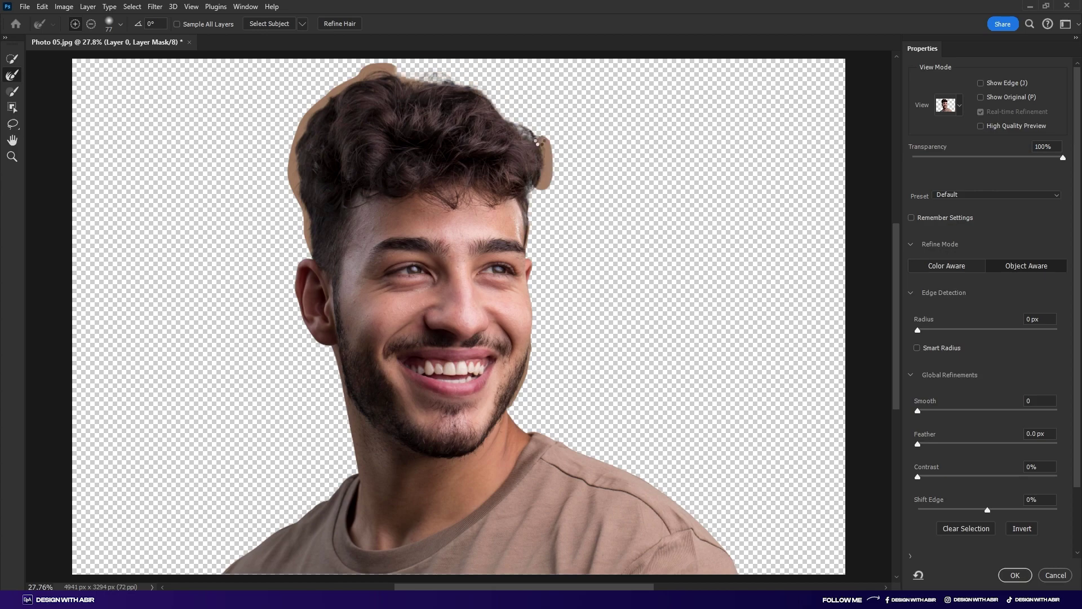
pyautogui.moveTo(303, 224); pyautogui.dragTo(314, 251)
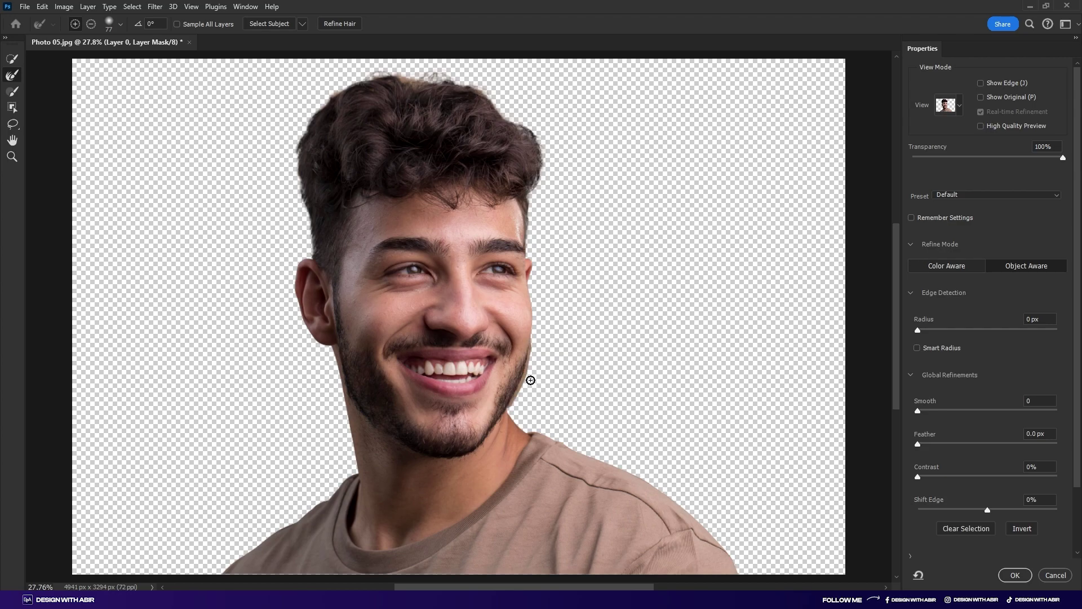
# - Reduce the Refine Edge Brush to size 33 and refine the beard edge along the cheek and jaw
pyautogui.scroll(6, 529, 386)
pyautogui.press('[')
pyautogui.press('[')
pyautogui.press('[')
pyautogui.press('[')
pyautogui.press('[')
pyautogui.press('[')
pyautogui.scroll(-2, 531, 259)
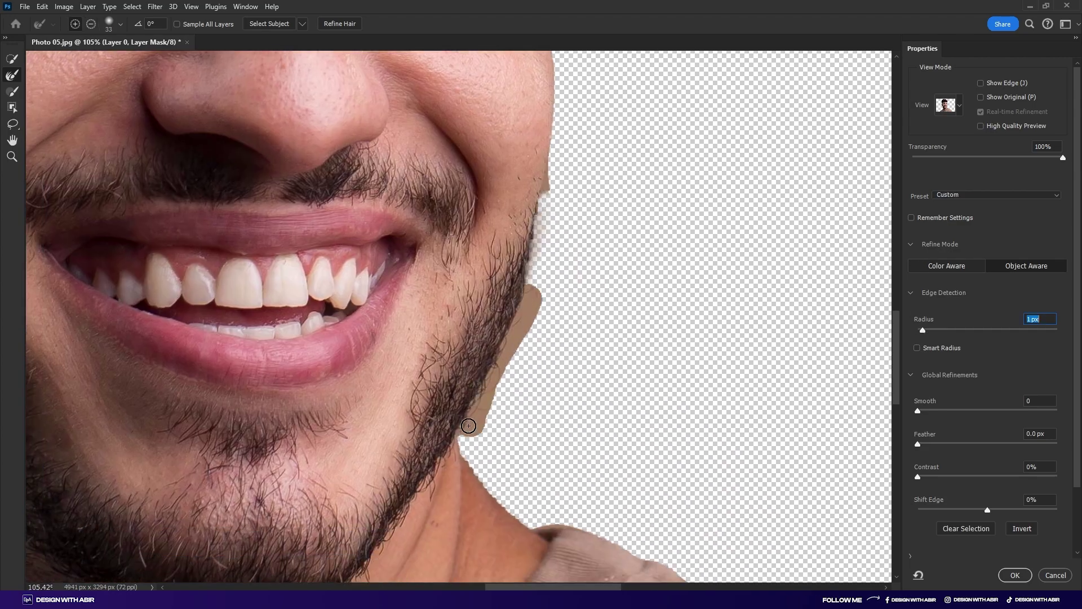
pyautogui.moveTo(527, 276); pyautogui.dragTo(780, 244)
pyautogui.moveTo(499, 209); pyautogui.dragTo(512, 530)
# - Enlarge the Refine Edge Brush to size 169 and clean the remaining backdrop from the top of the hair
pyautogui.scroll(-1, 420, 331)
pyautogui.scroll(-5, 776, 373)
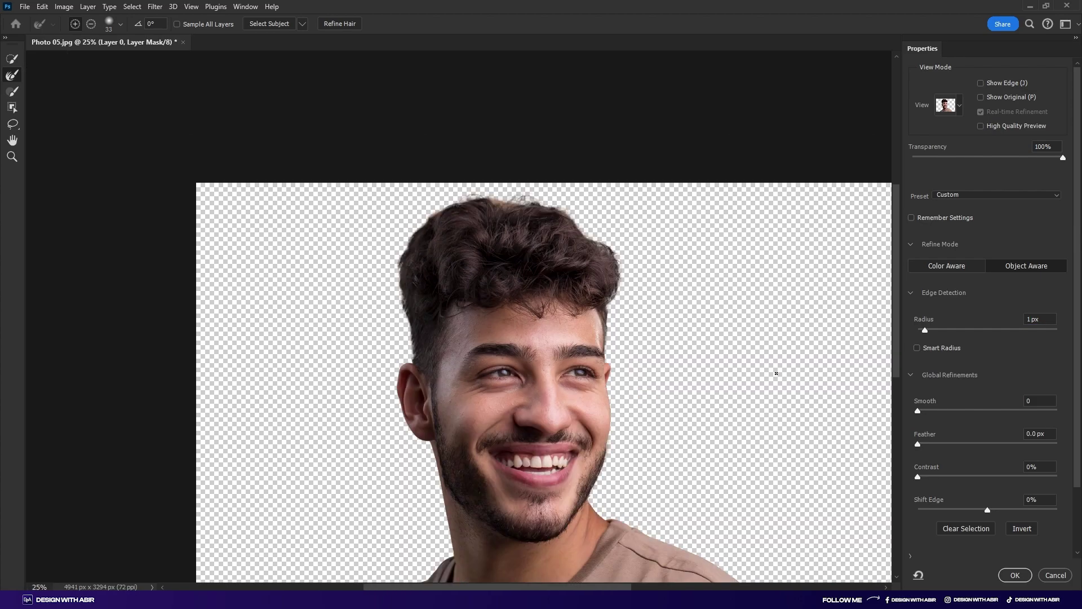
pyautogui.moveTo(501, 203)
pyautogui.mouseDown()
pyautogui.moveTo(511, 203)
pyautogui.moveTo(458, 199)
pyautogui.mouseUp()
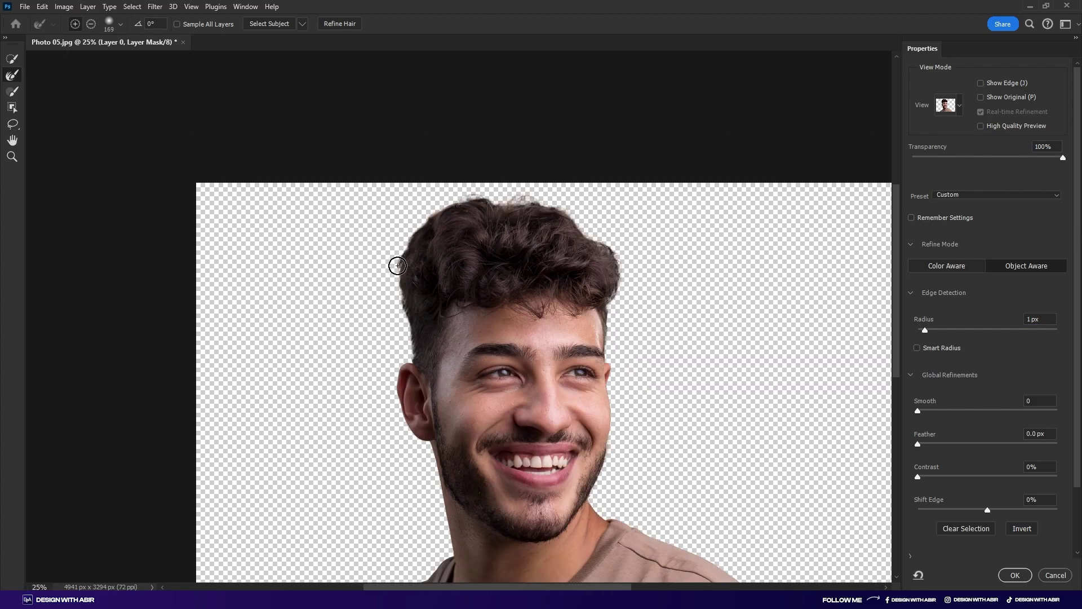